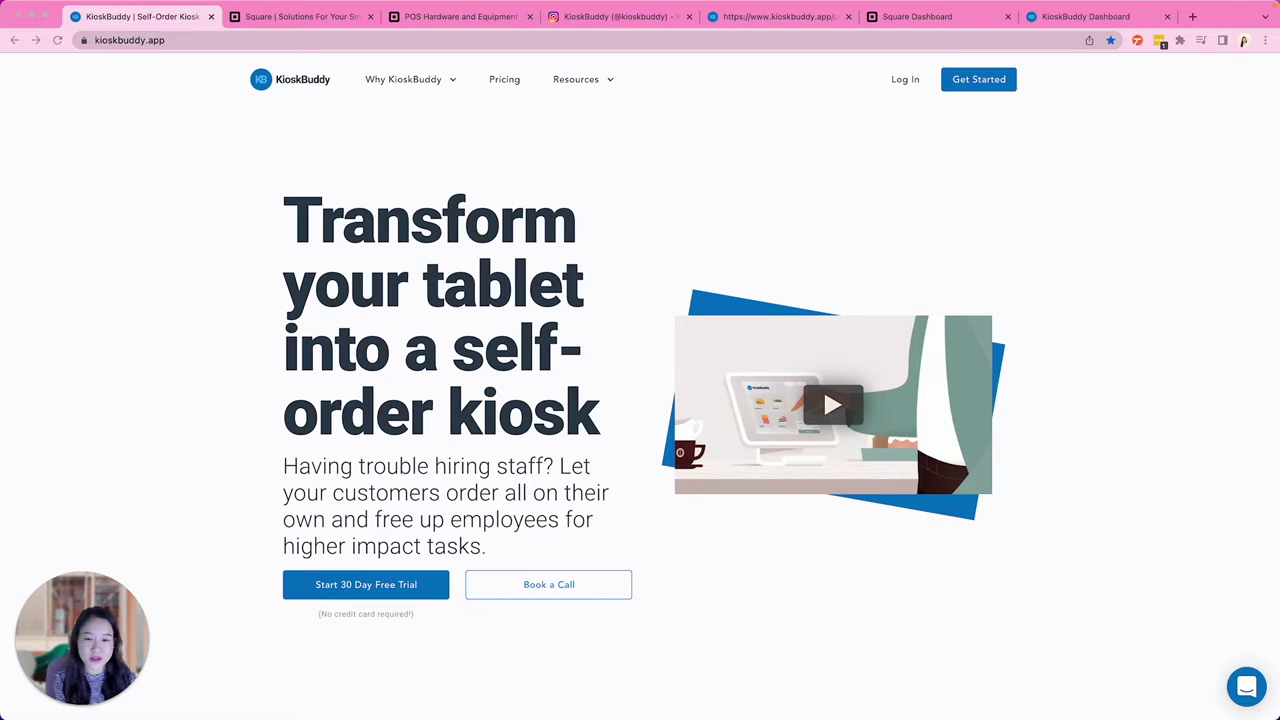
Step: Switch from the KioskBuddy homepage to Square's homepage for comparison
left_click(278, 20)
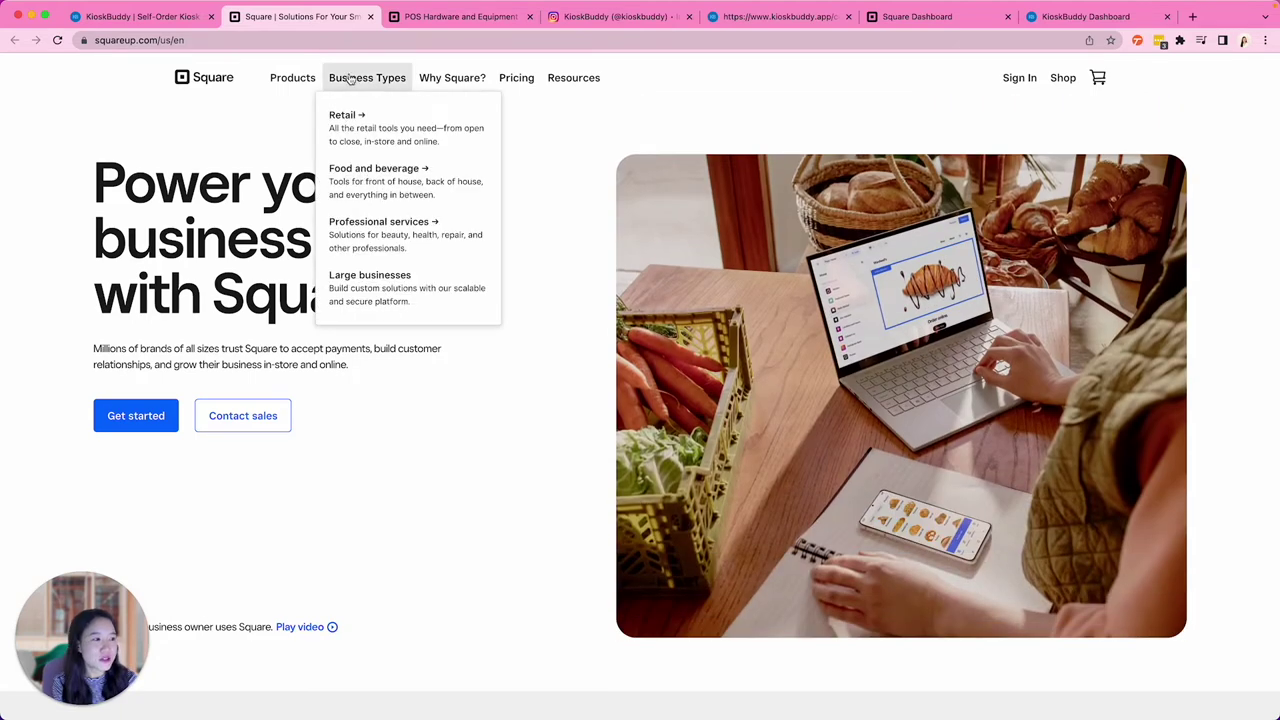
Step: Bring up Square's POS Hardware page announcing the new Square Stand Mount
left_click(444, 17)
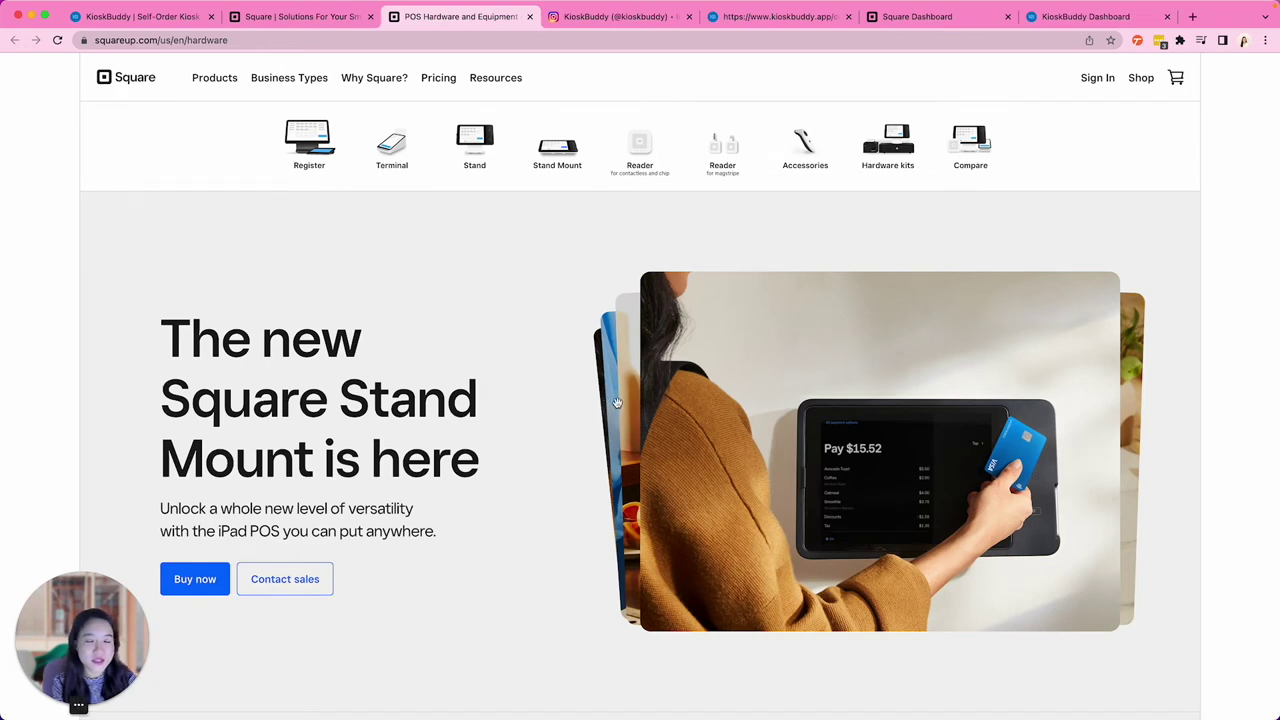
Step: Browse the Square Stand, Stand Mount and Register price cards, then go to KioskBuddy's Instagram
scroll(616, 405, "down", 3)
scroll(618, 410, "down", 4)
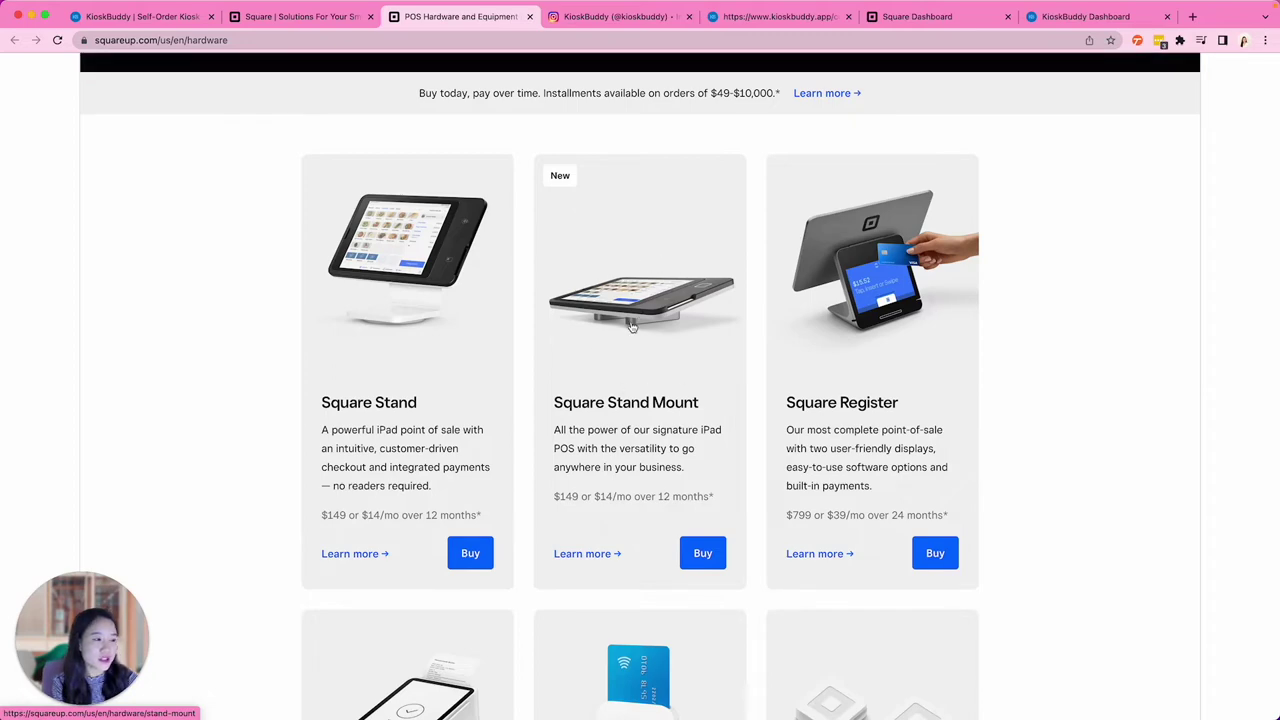
scroll(1033, 370, "down", 3)
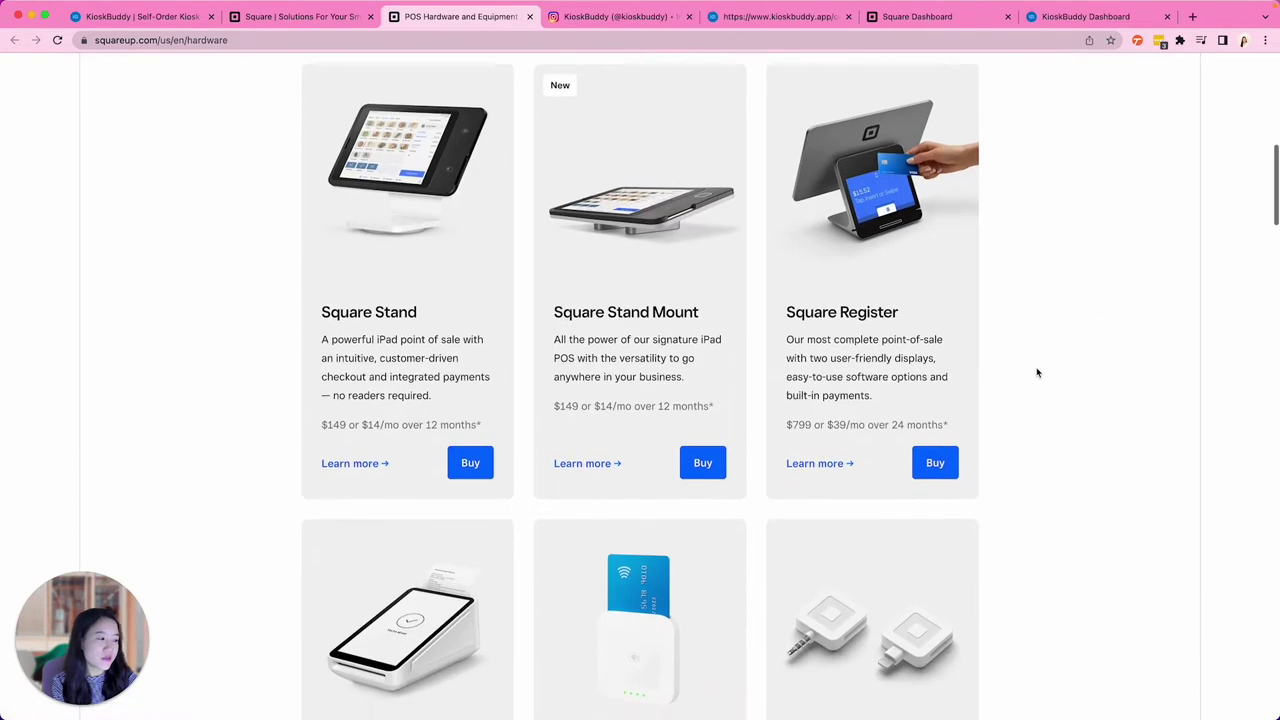
scroll(1030, 373, "down", 1)
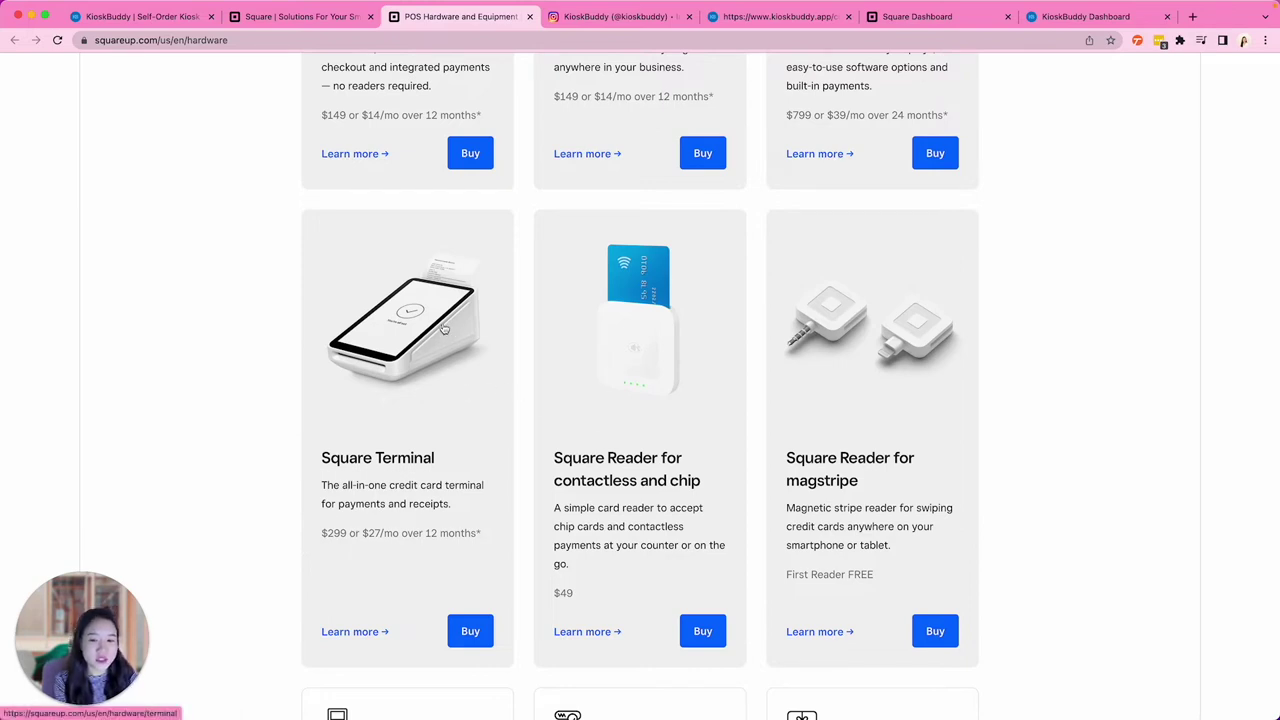
scroll(496, 390, "up", 3)
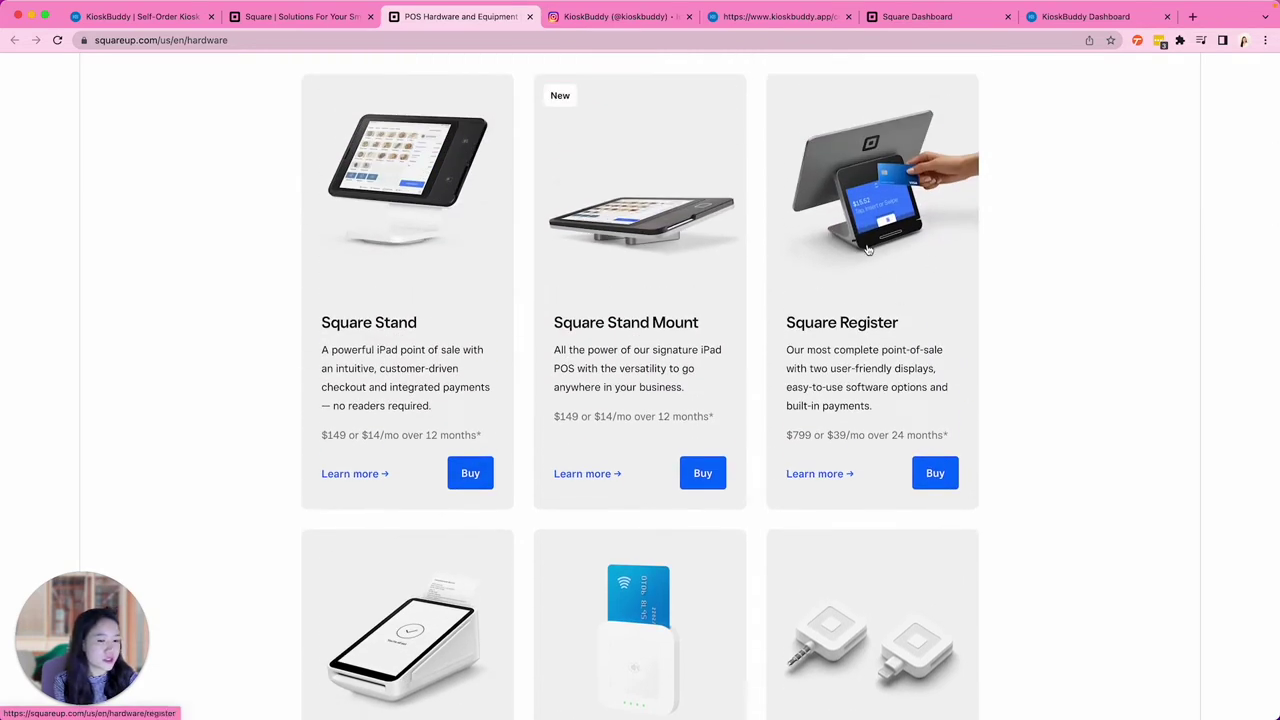
left_click(620, 17)
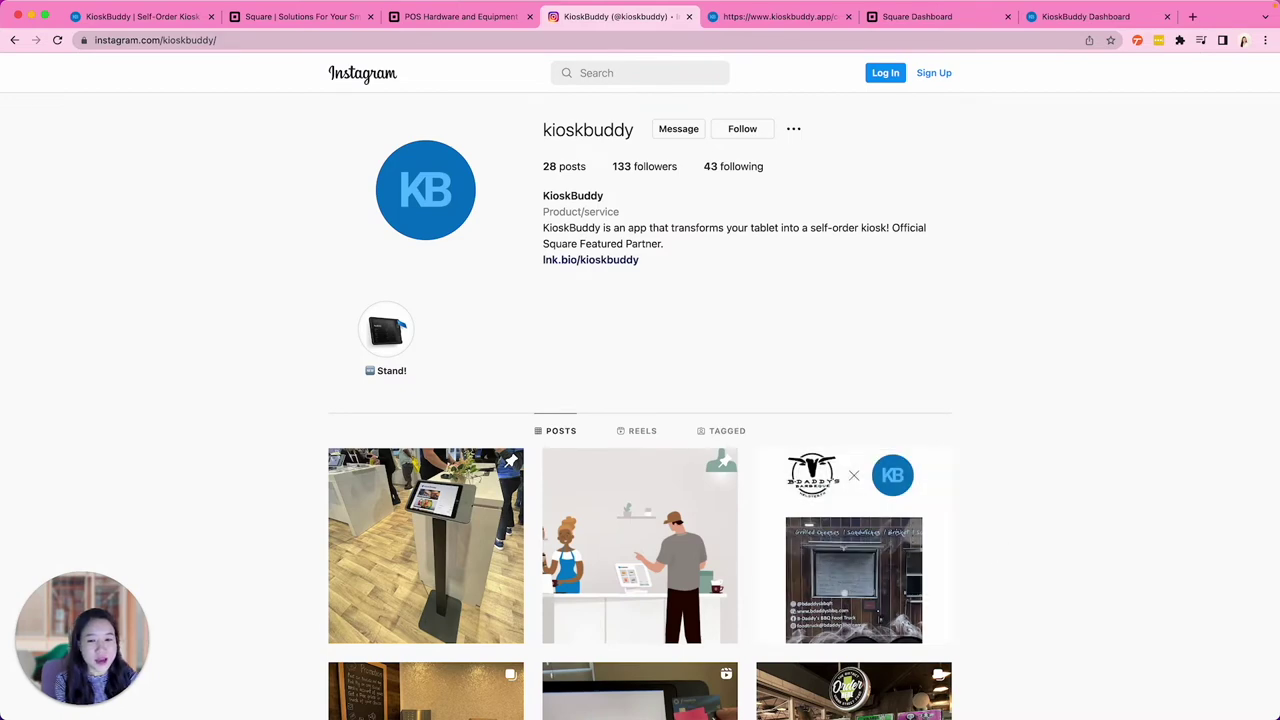
Step: Scroll through the KioskBuddy Instagram post grid, then switch to the Customer Stories page
scroll(1029, 377, "down", 3)
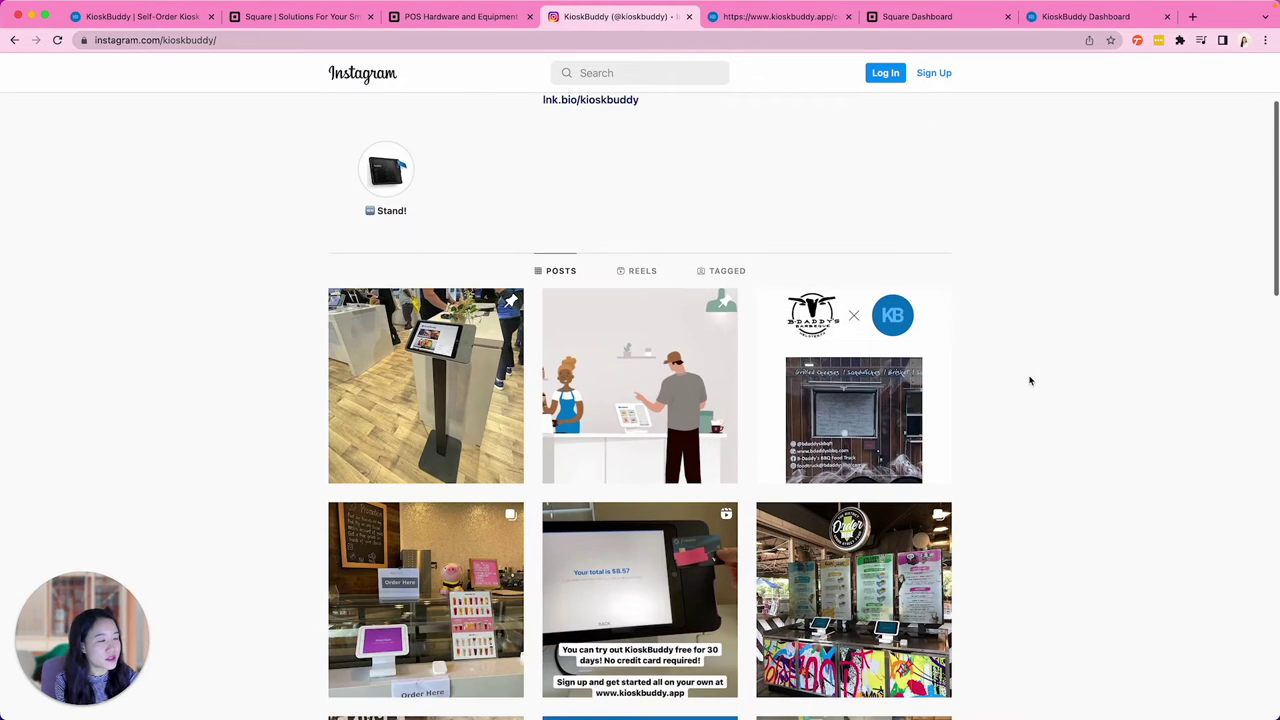
scroll(1027, 390, "down", 2)
scroll(1023, 417, "down", 2)
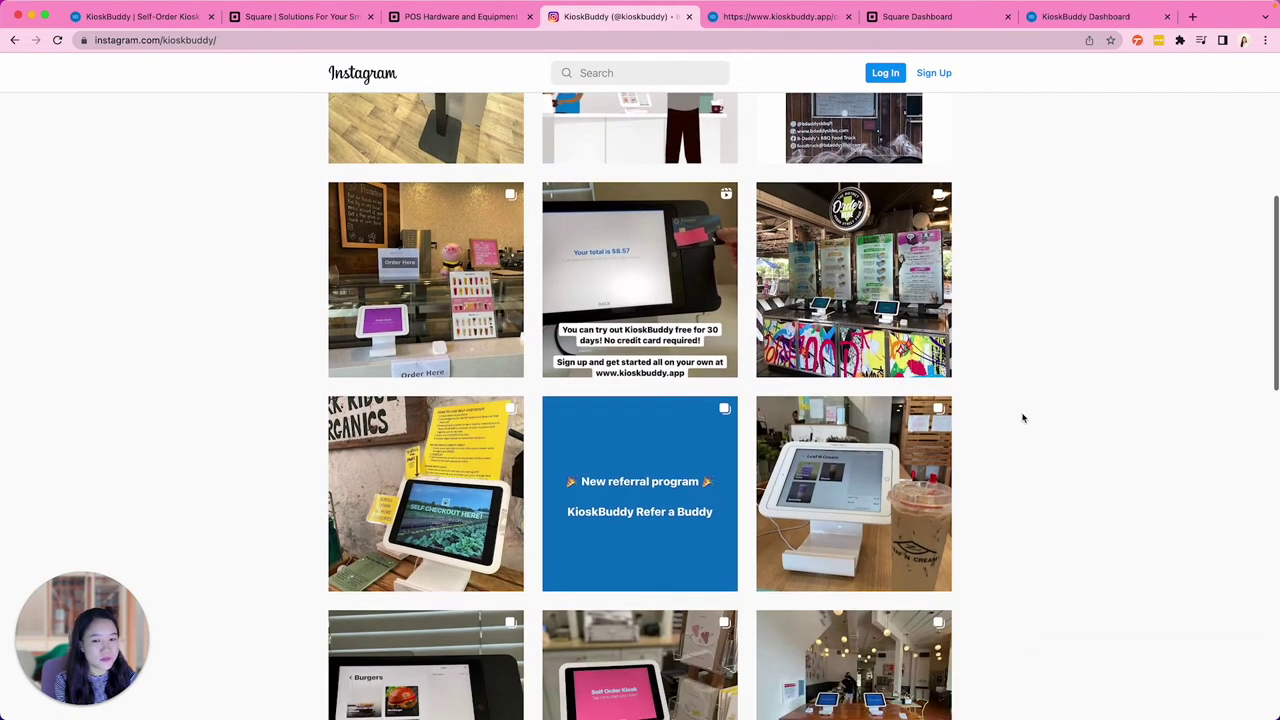
key("ctrl+Tab")
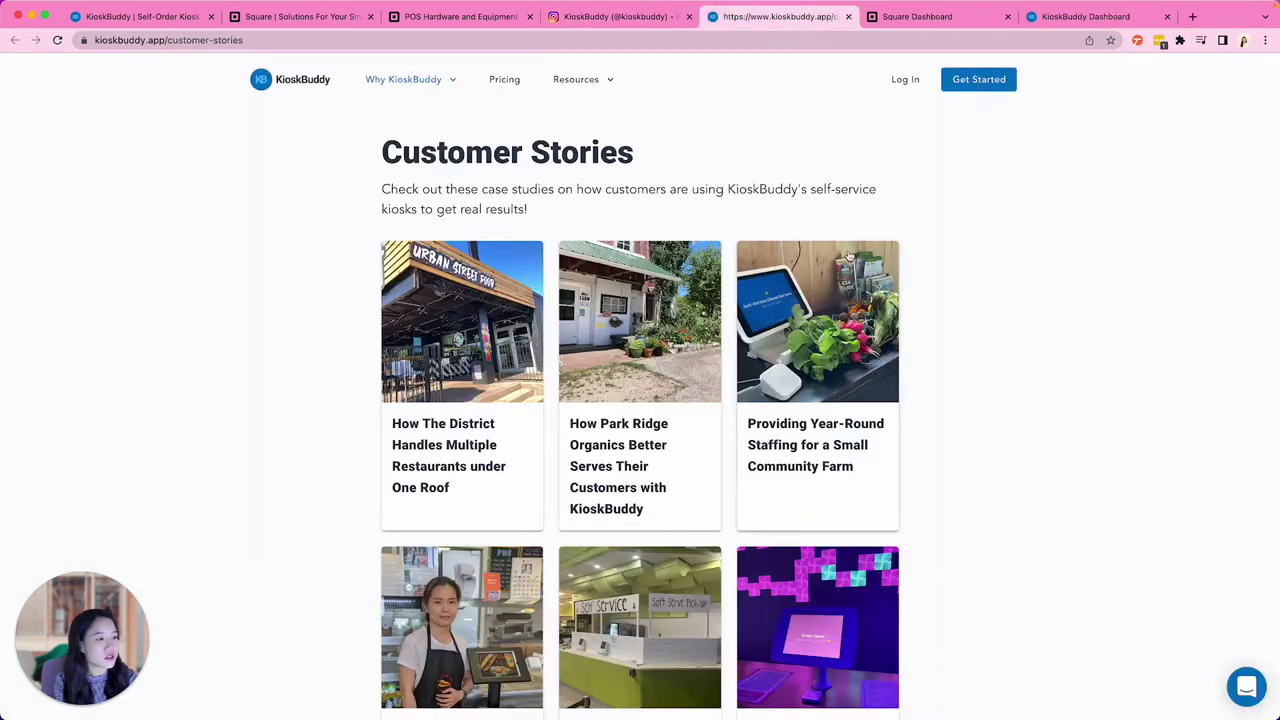
mouse_move(430, 92)
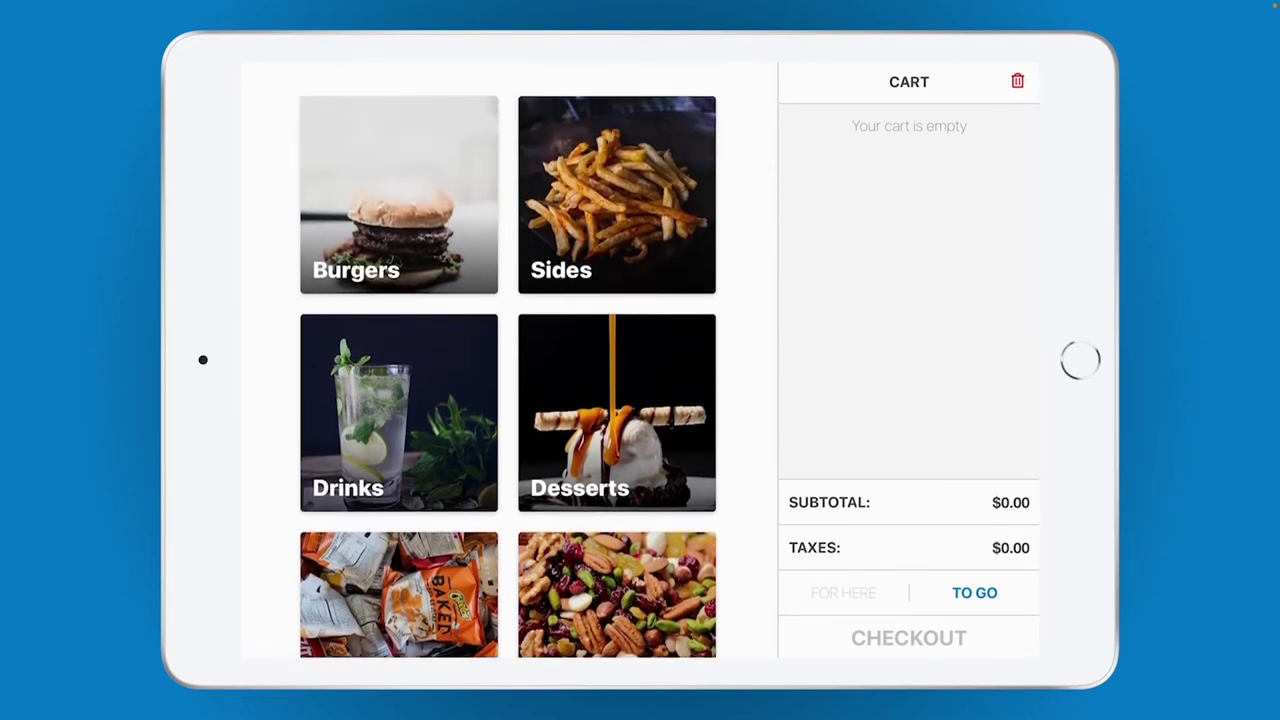
Step: Open the Burgers category and scroll down to The KioskBuddy Burger
scroll(508, 365, "up", 2)
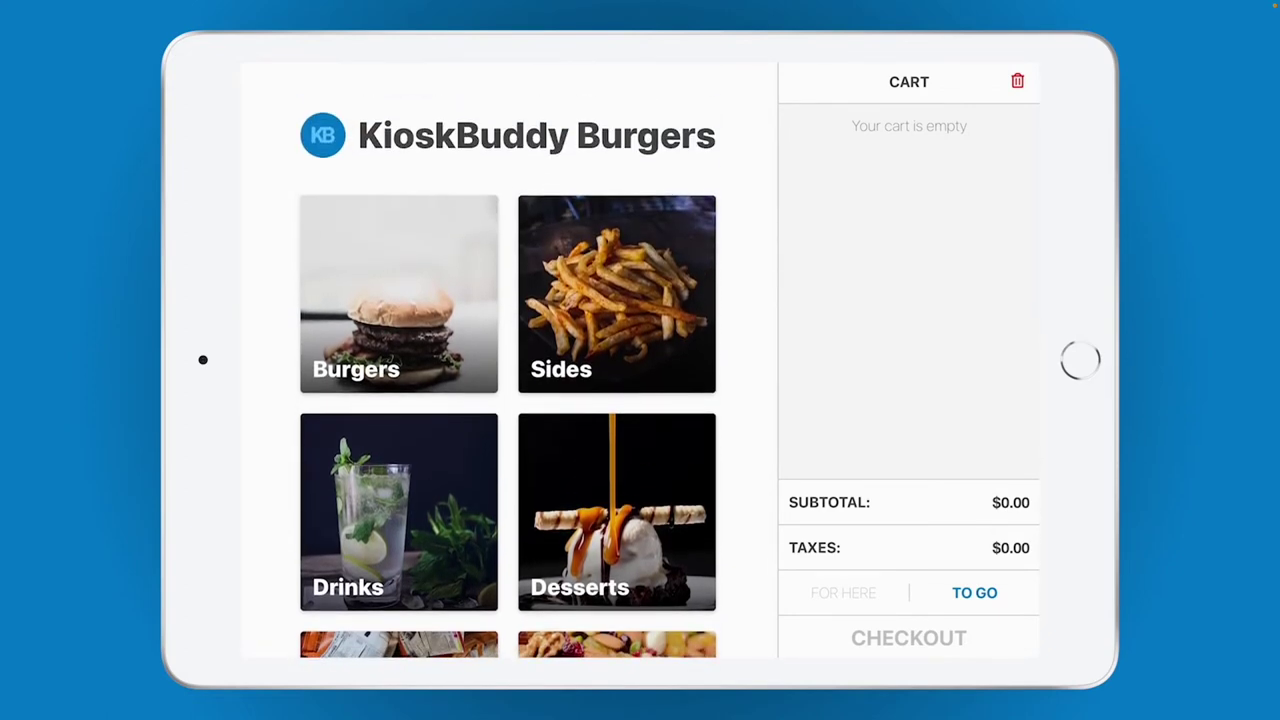
left_click(399, 294)
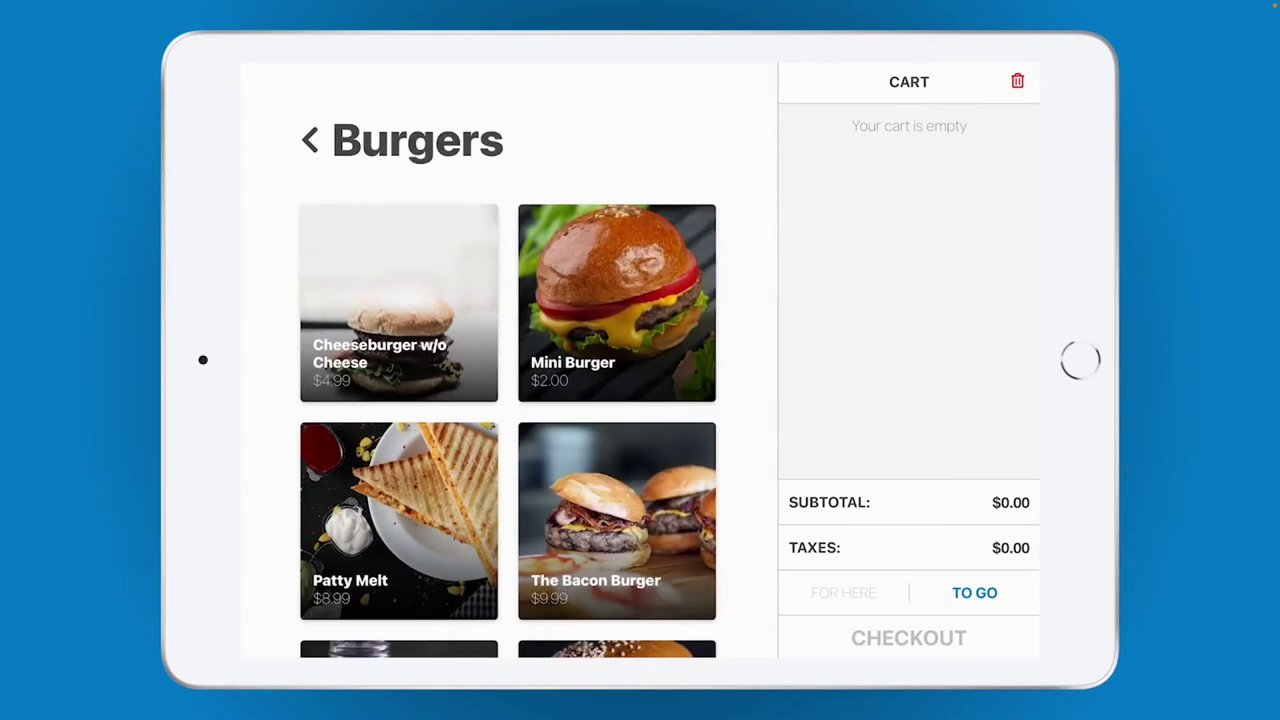
scroll(508, 360, "down", 3)
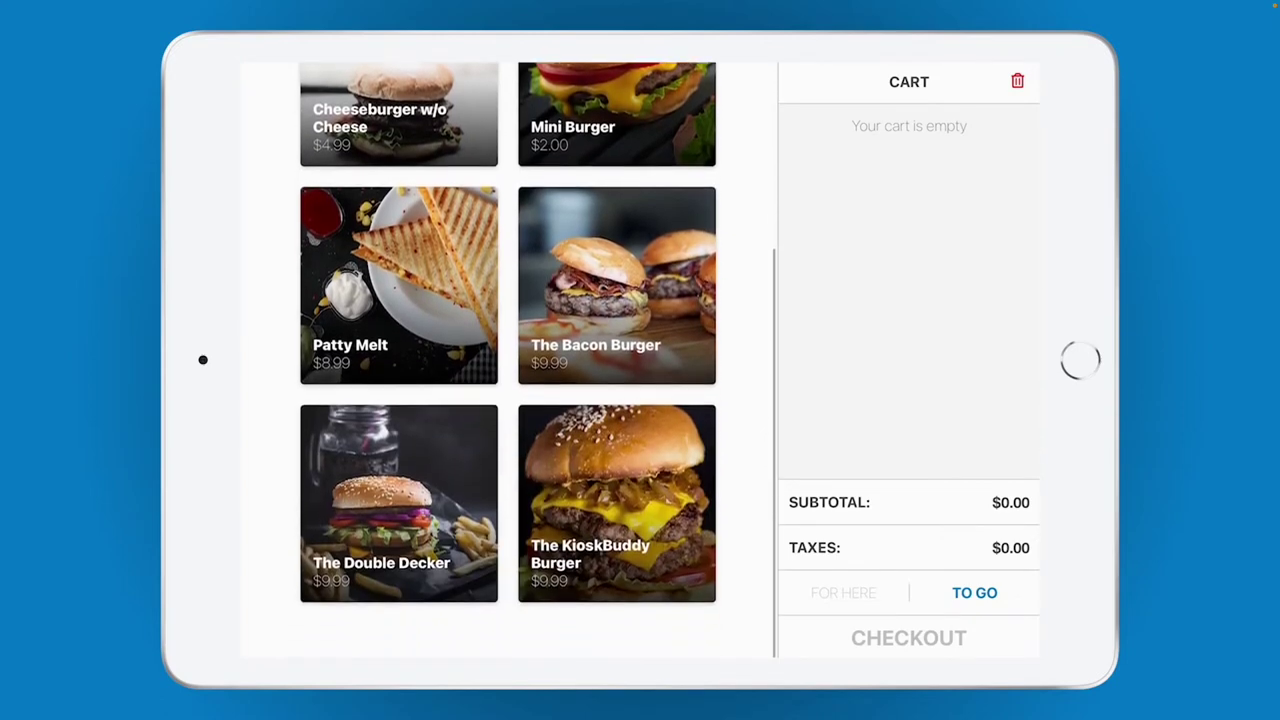
Step: Build a Double KioskBuddy Burger with Avocado, Egg and Pepper Jack cheese
left_click(617, 543)
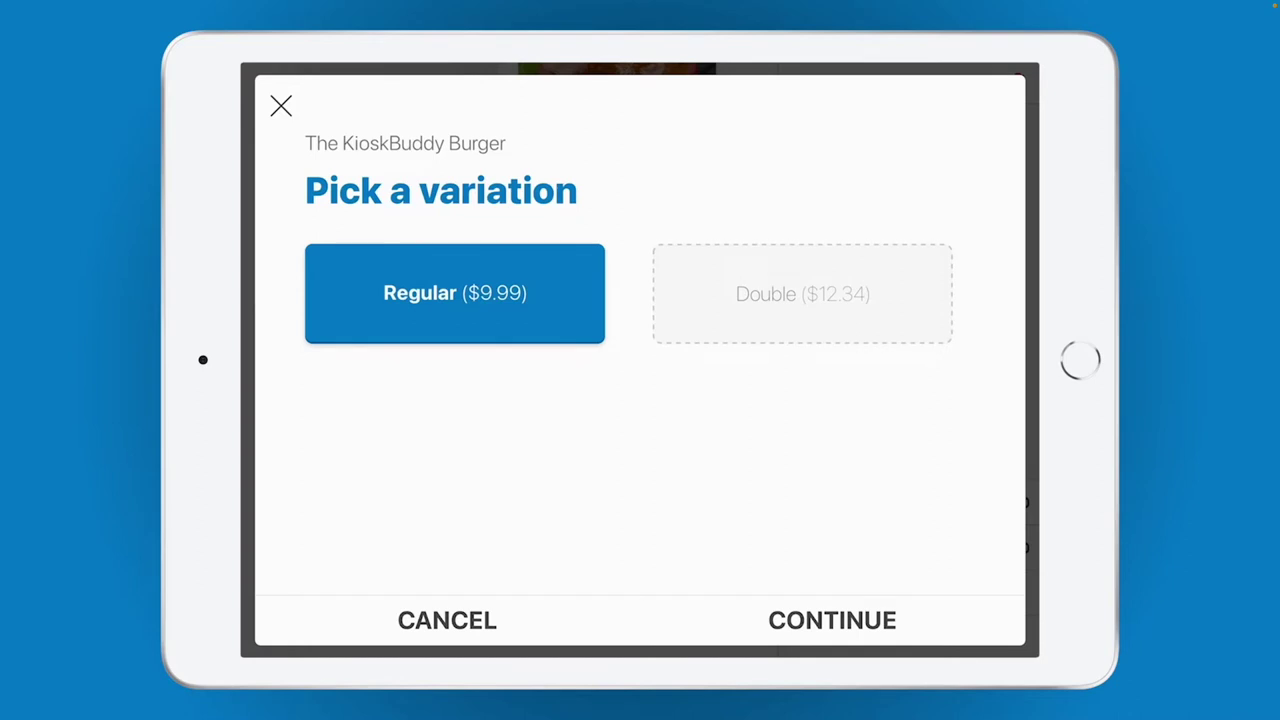
left_click(802, 293)
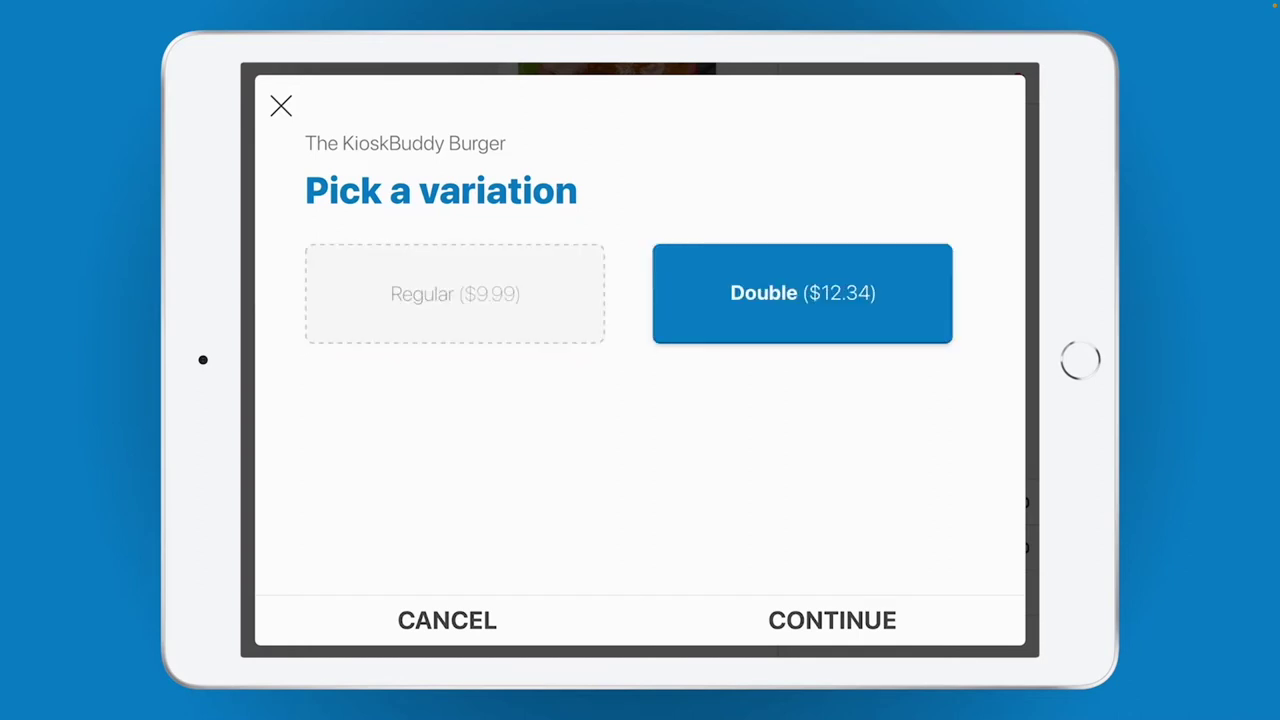
left_click(832, 620)
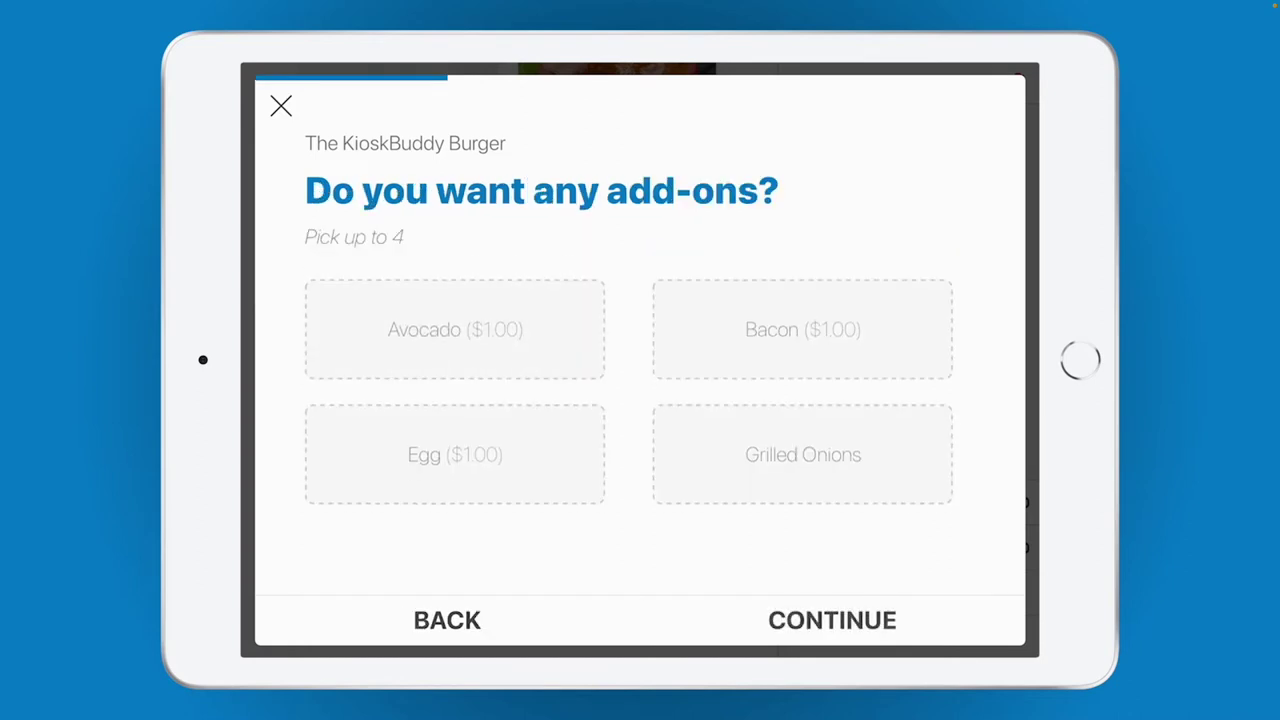
left_click(455, 329)
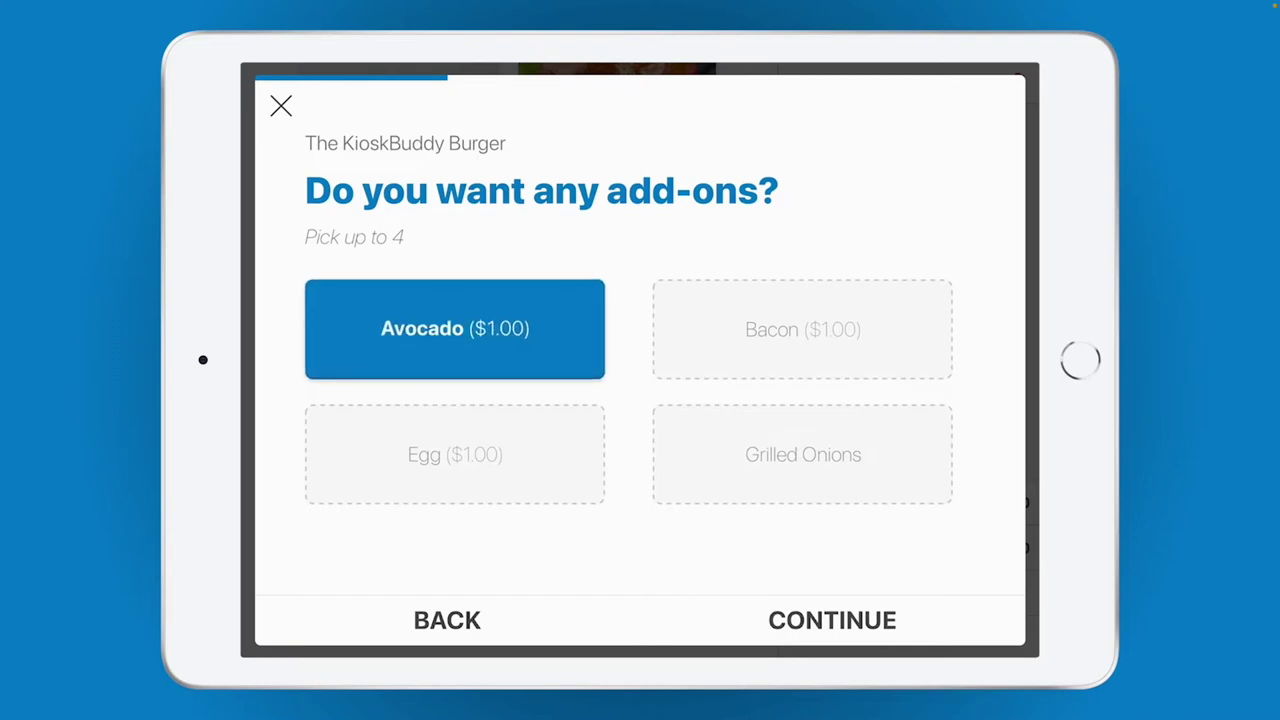
left_click(455, 454)
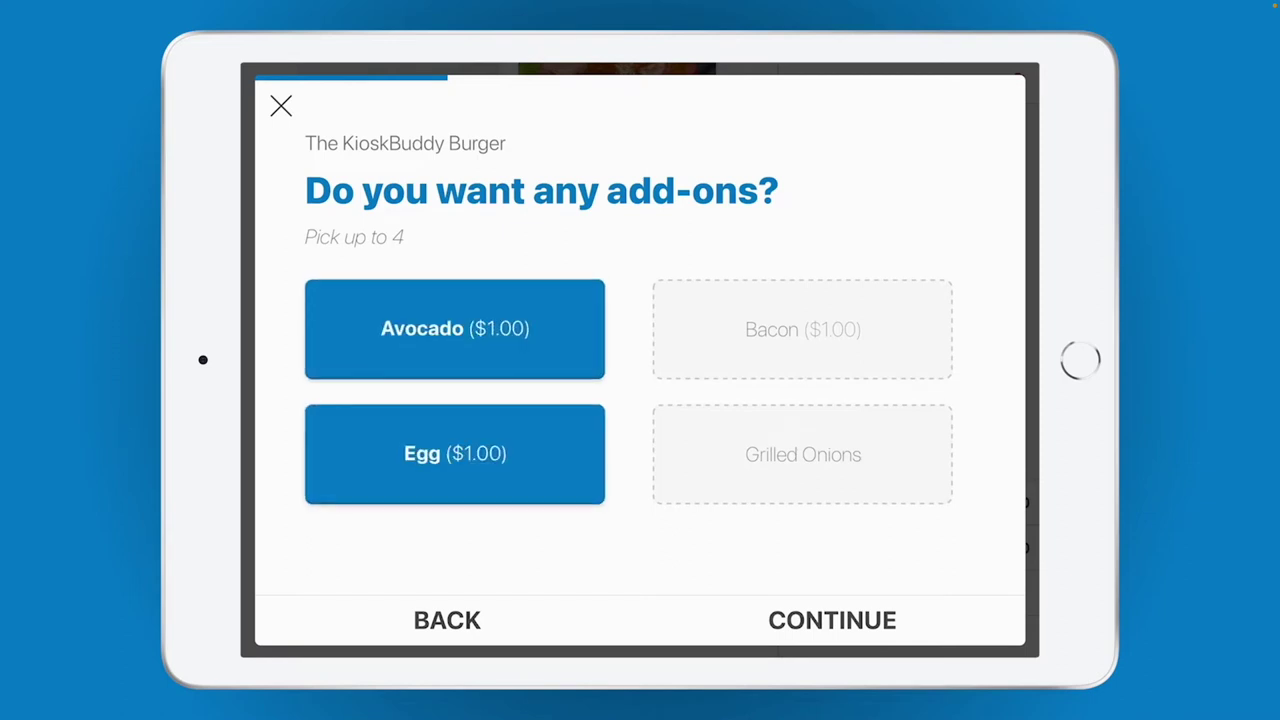
left_click(832, 620)
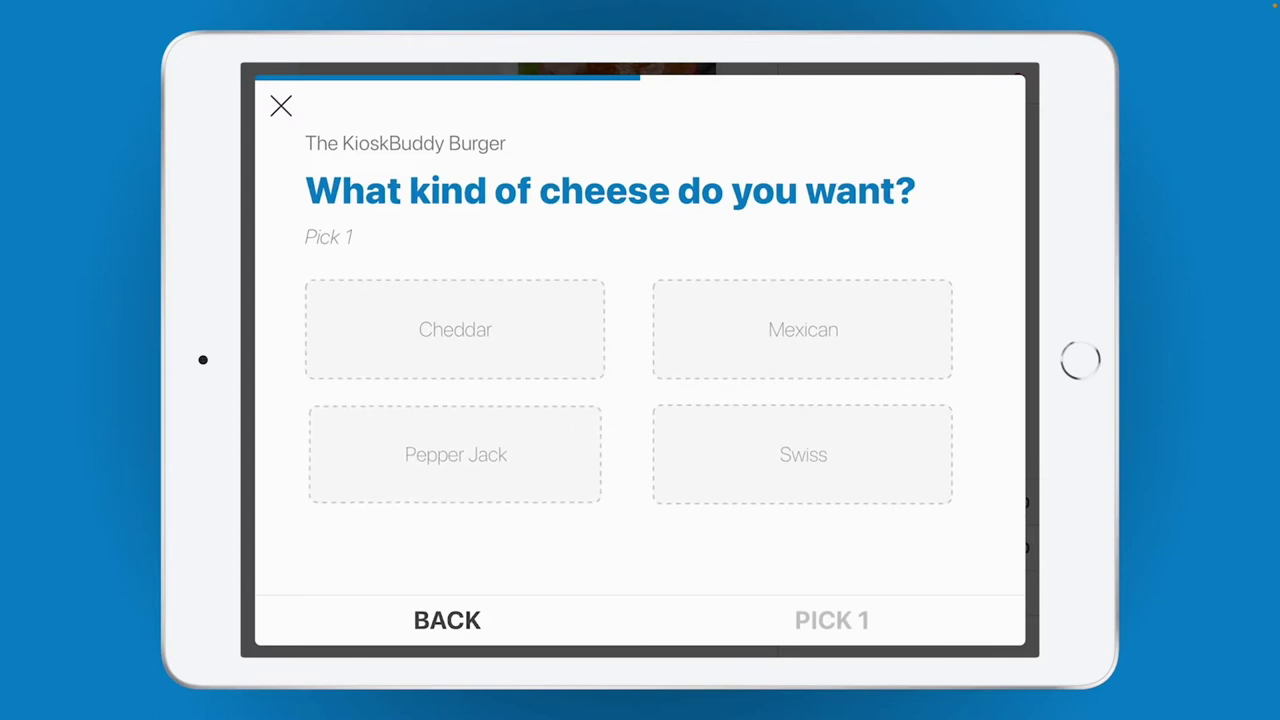
left_click(455, 454)
left_click(832, 620)
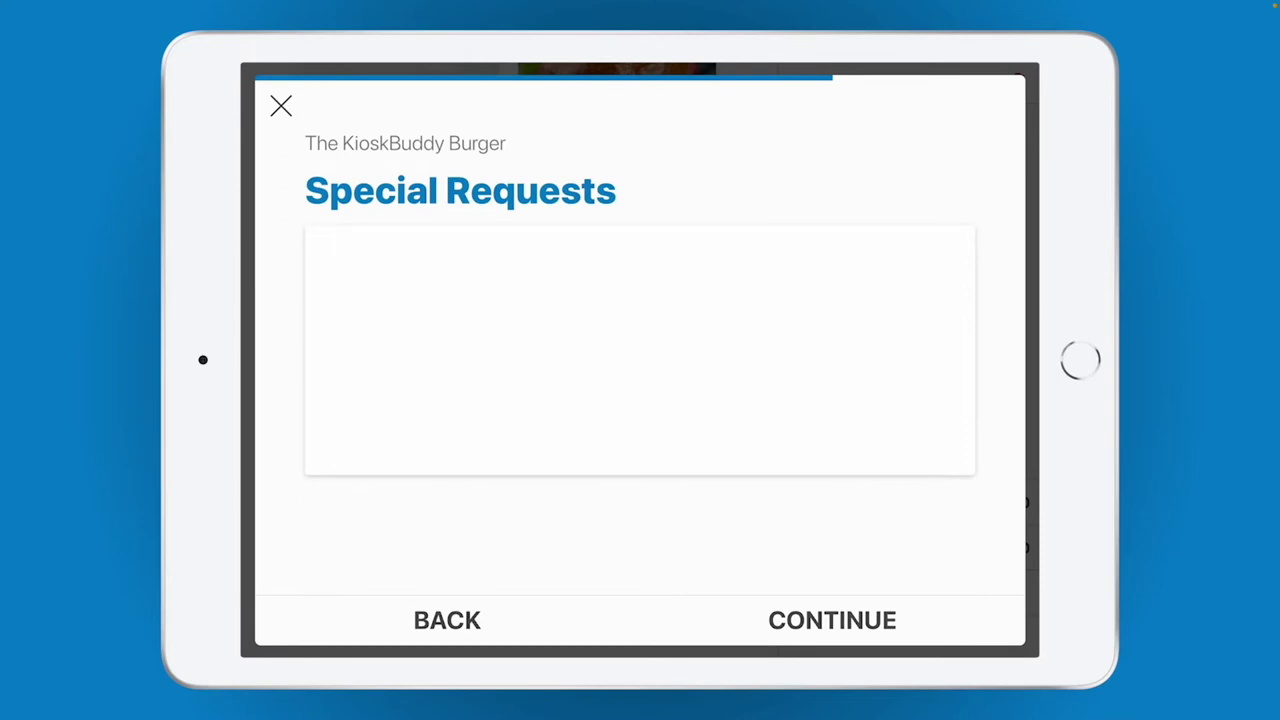
Step: Add the special request 'Peanut allergy' to the burger
left_click(310, 241)
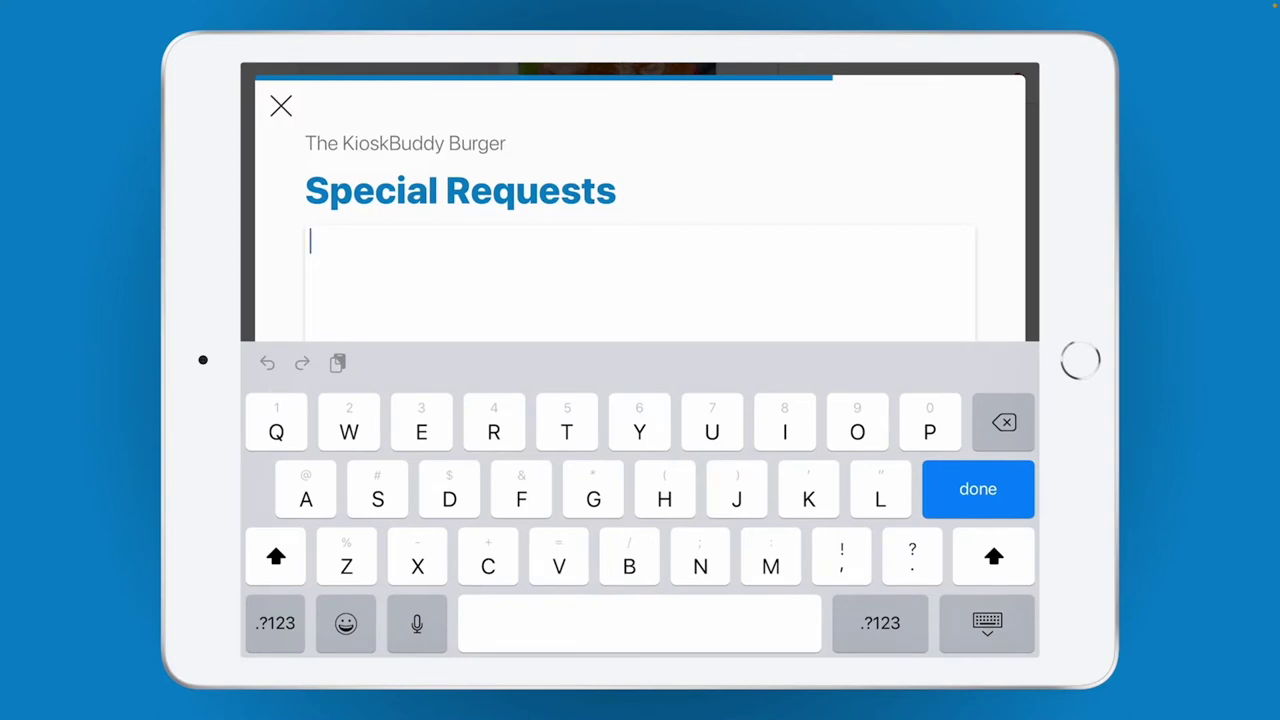
type("Pea")
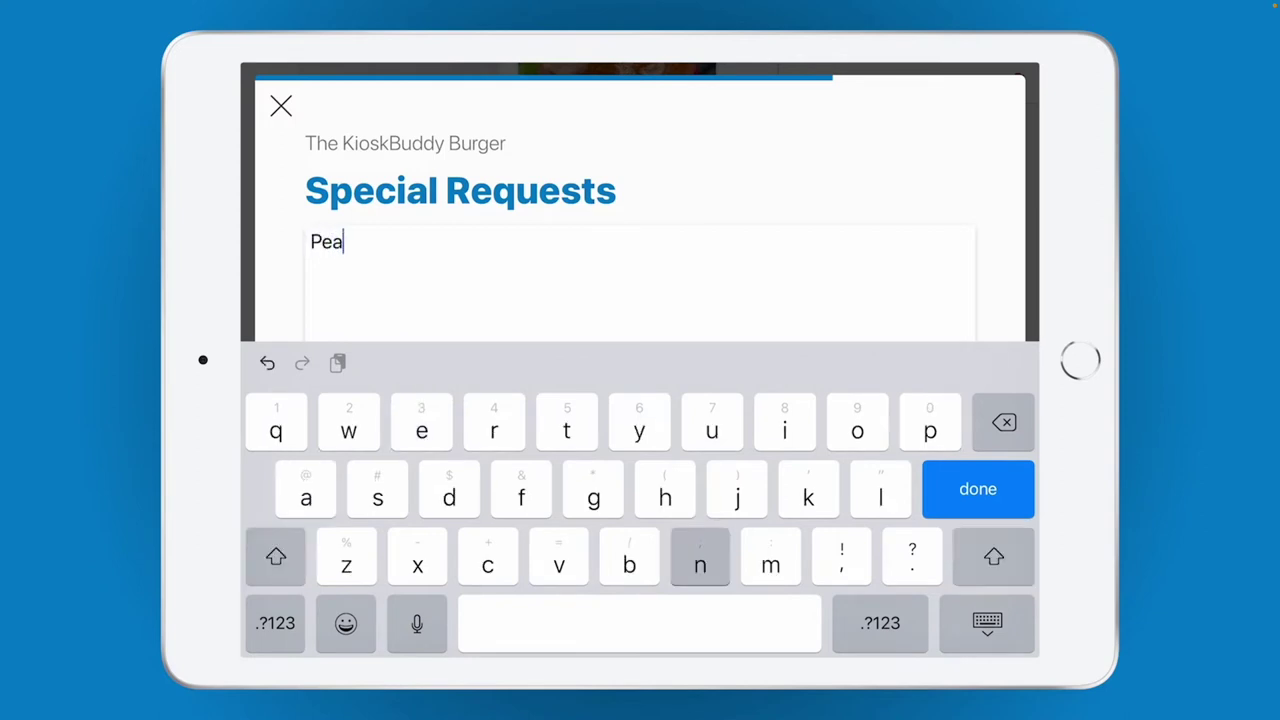
type("nut allergy")
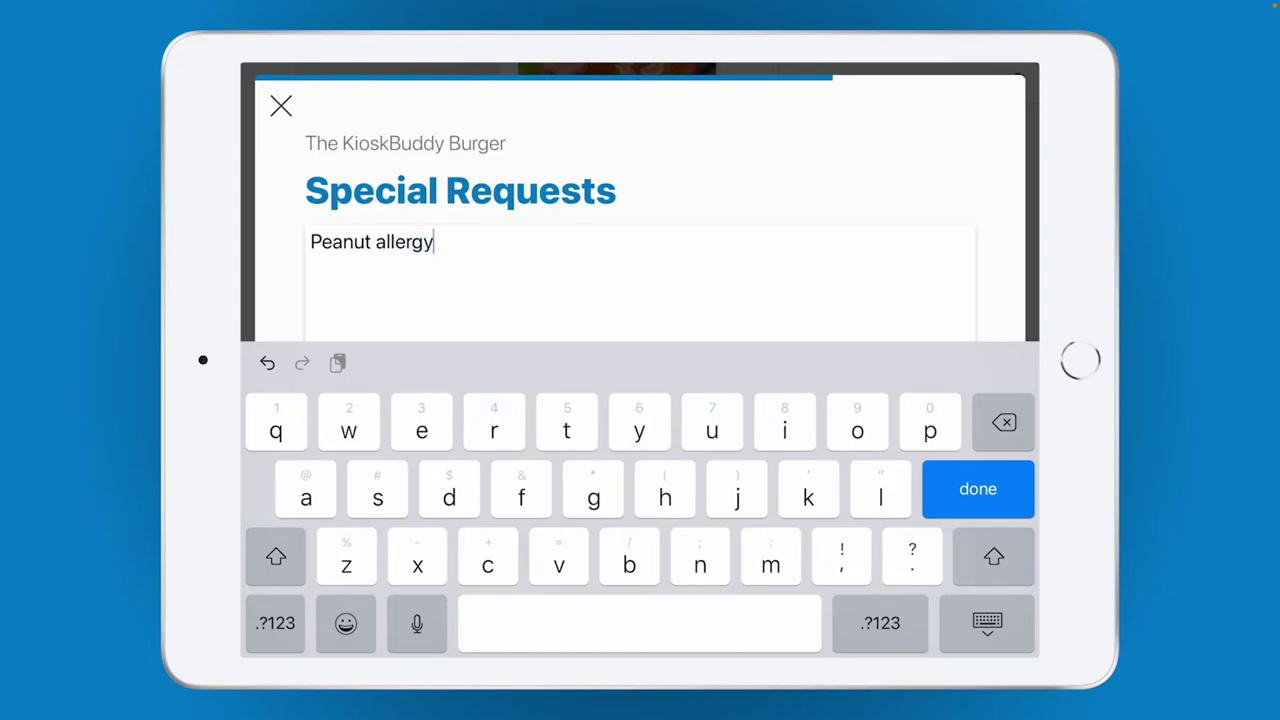
key("Return")
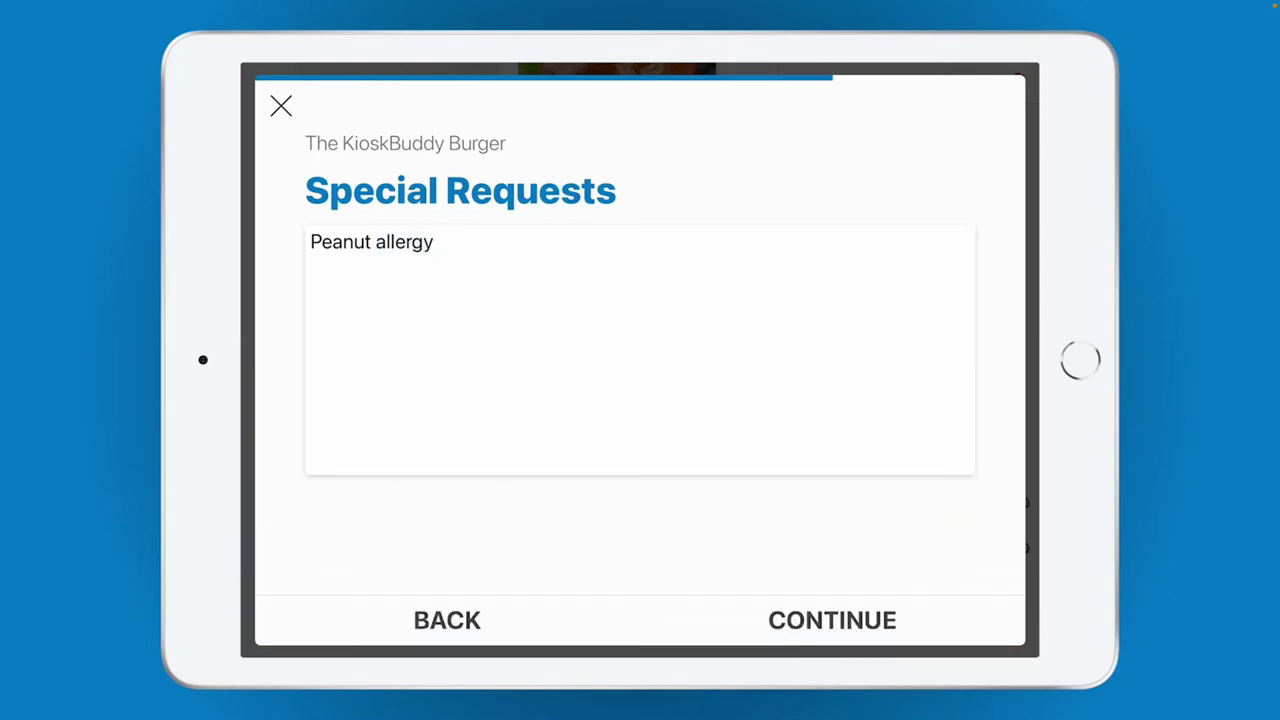
left_click(832, 620)
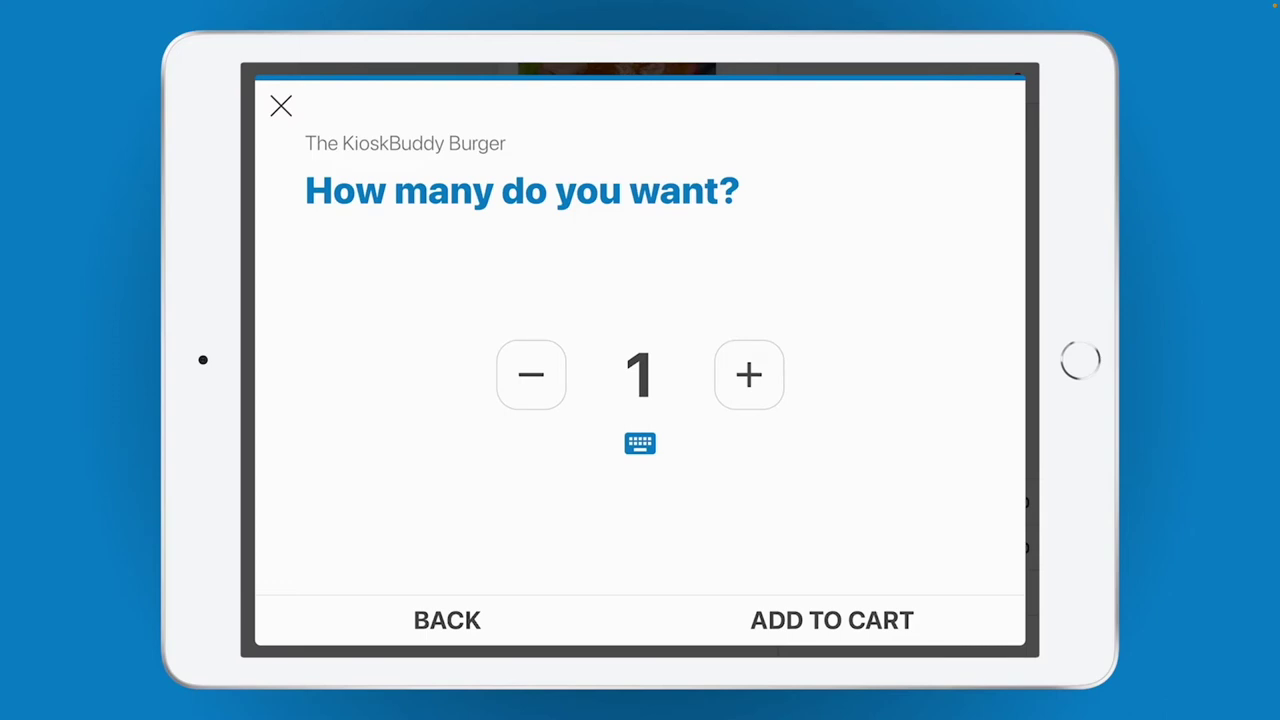
Step: Set the burger quantity to 2
left_click(749, 374)
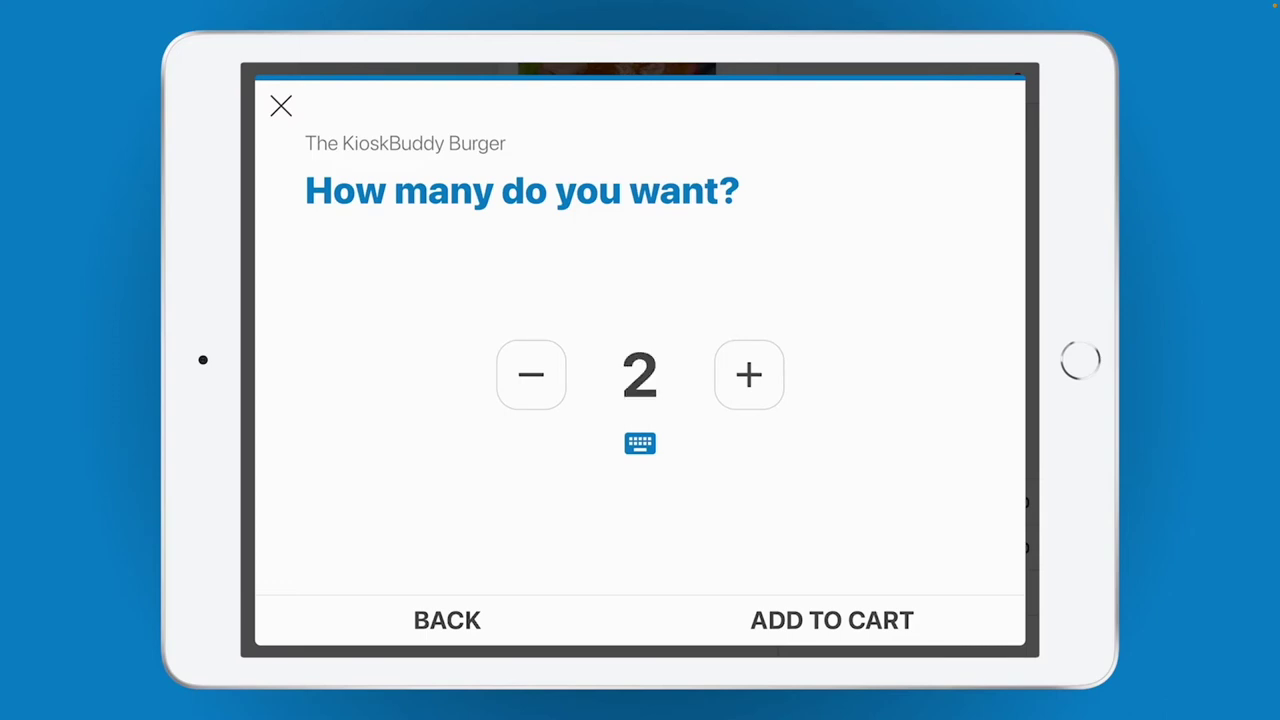
left_click(749, 374)
left_click(531, 374)
Step: Add the two burgers to the cart, check out, and enter the customer's name
left_click(832, 620)
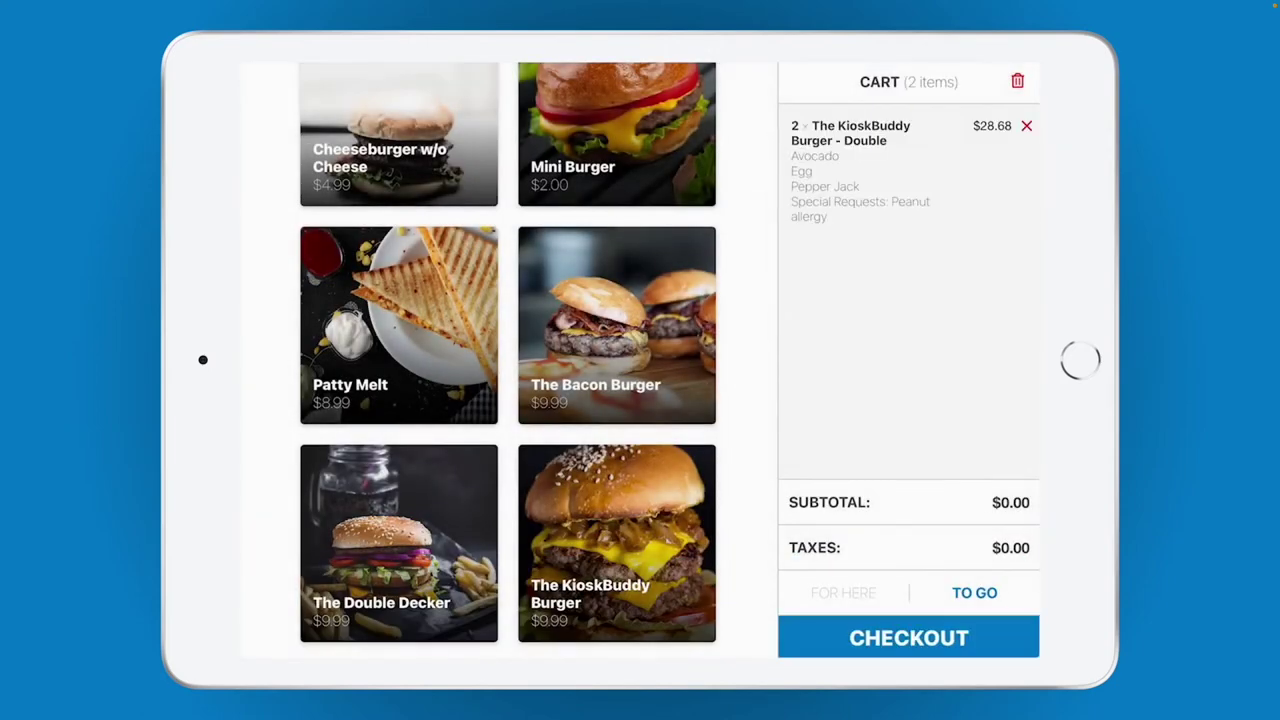
left_click(908, 637)
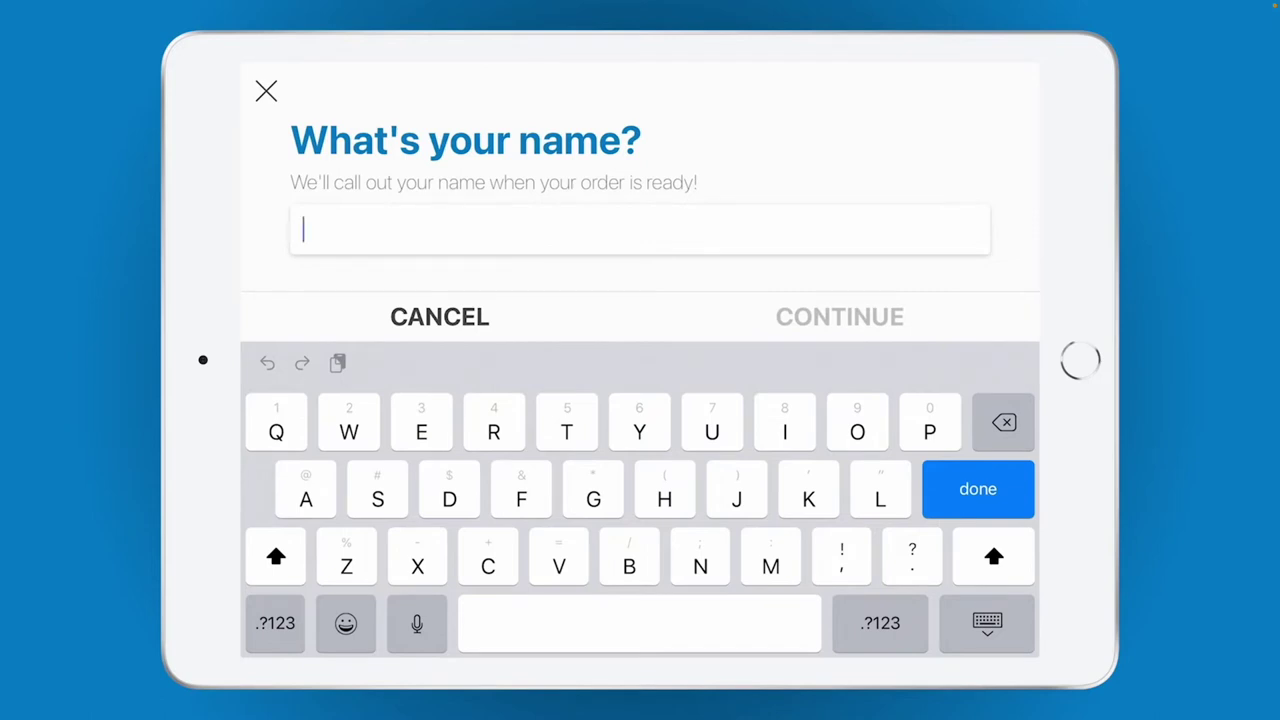
type("Lisa")
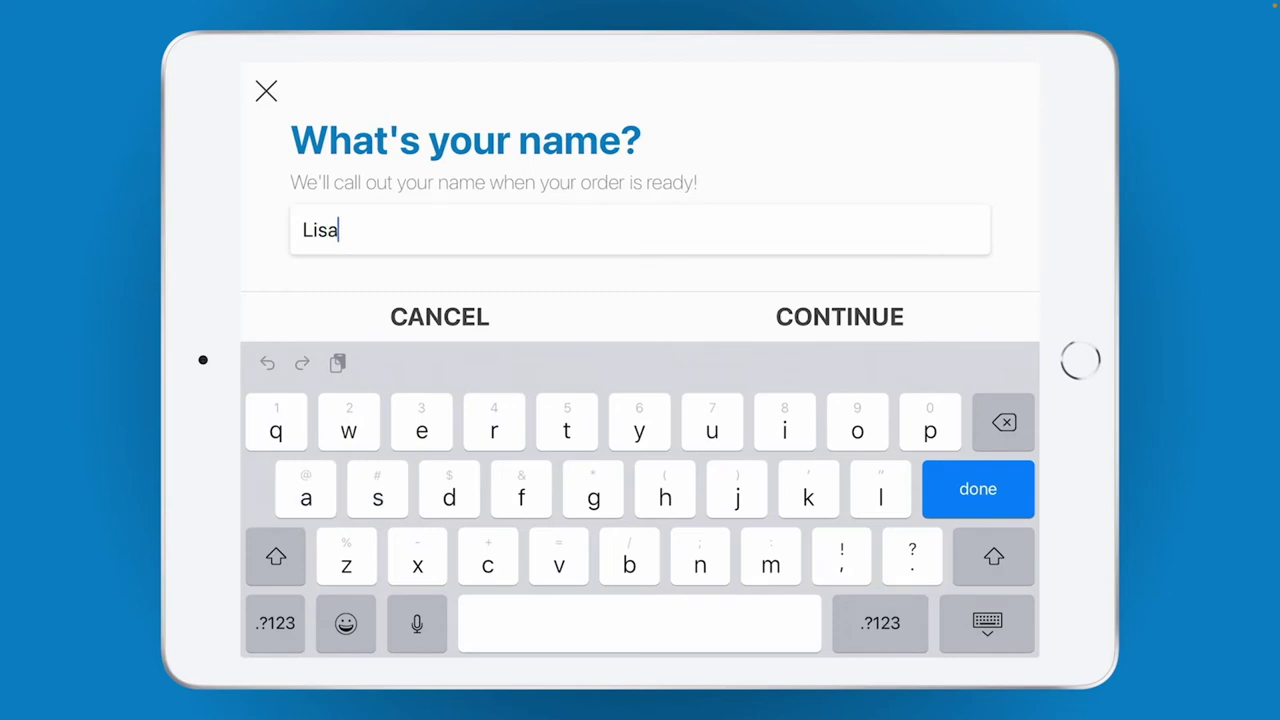
left_click(839, 316)
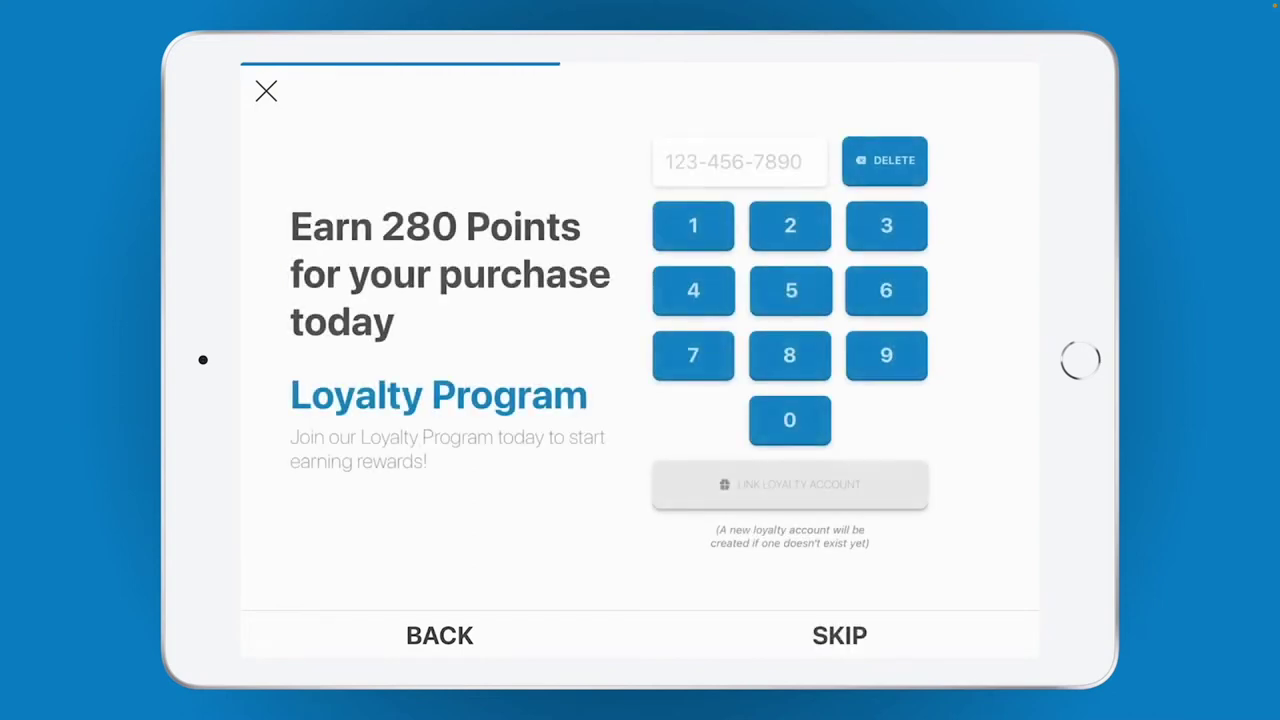
Step: Enter the customer's phone number and link their loyalty account
left_click(790, 290)
left_click(886, 290)
left_click(790, 225)
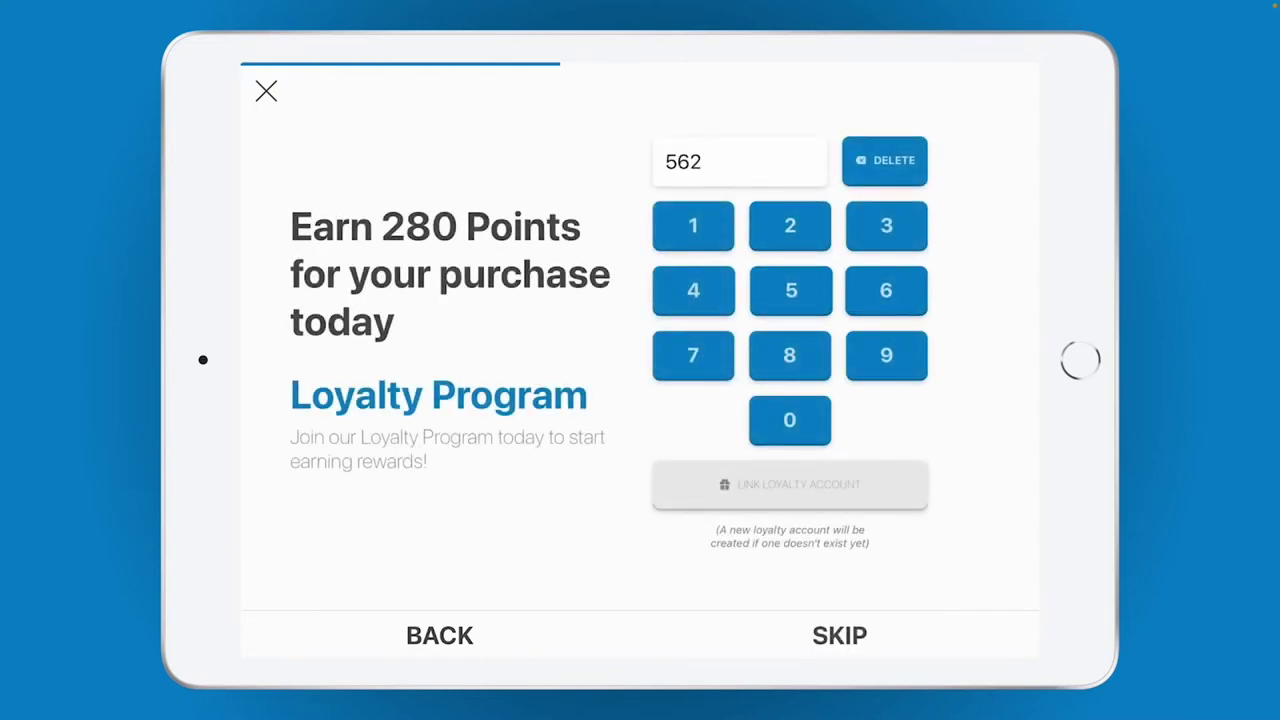
left_click(790, 290)
left_click(790, 290)
left_click(790, 290)
left_click(790, 290)
left_click(790, 290)
left_click(790, 290)
left_click(790, 290)
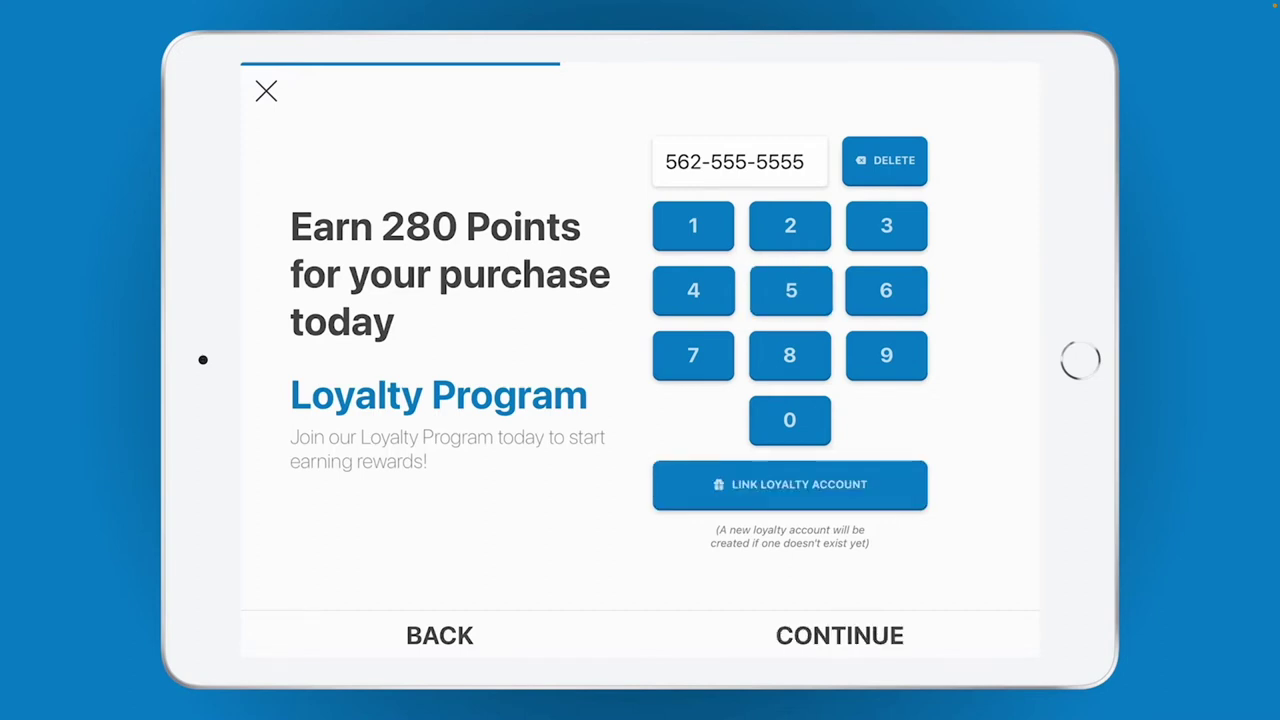
left_click(790, 484)
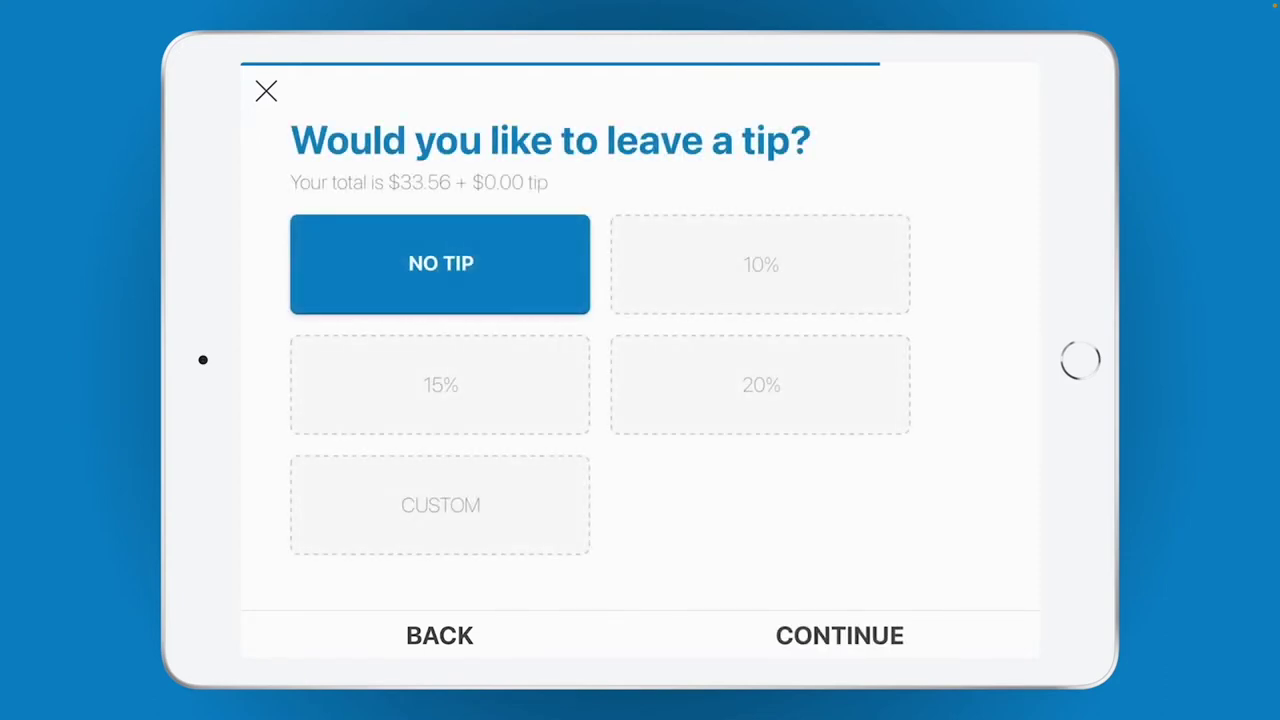
Step: Choose a 15% tip and proceed to payment
left_click(760, 264)
left_click(440, 384)
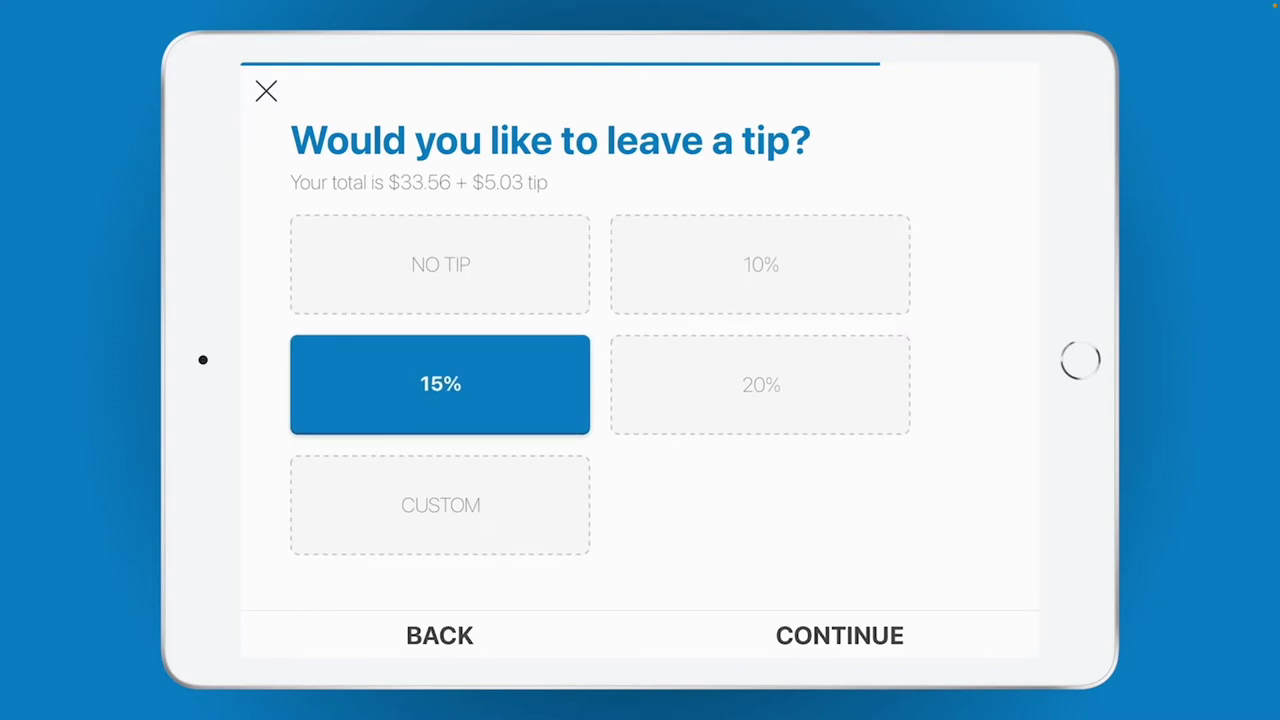
left_click(840, 635)
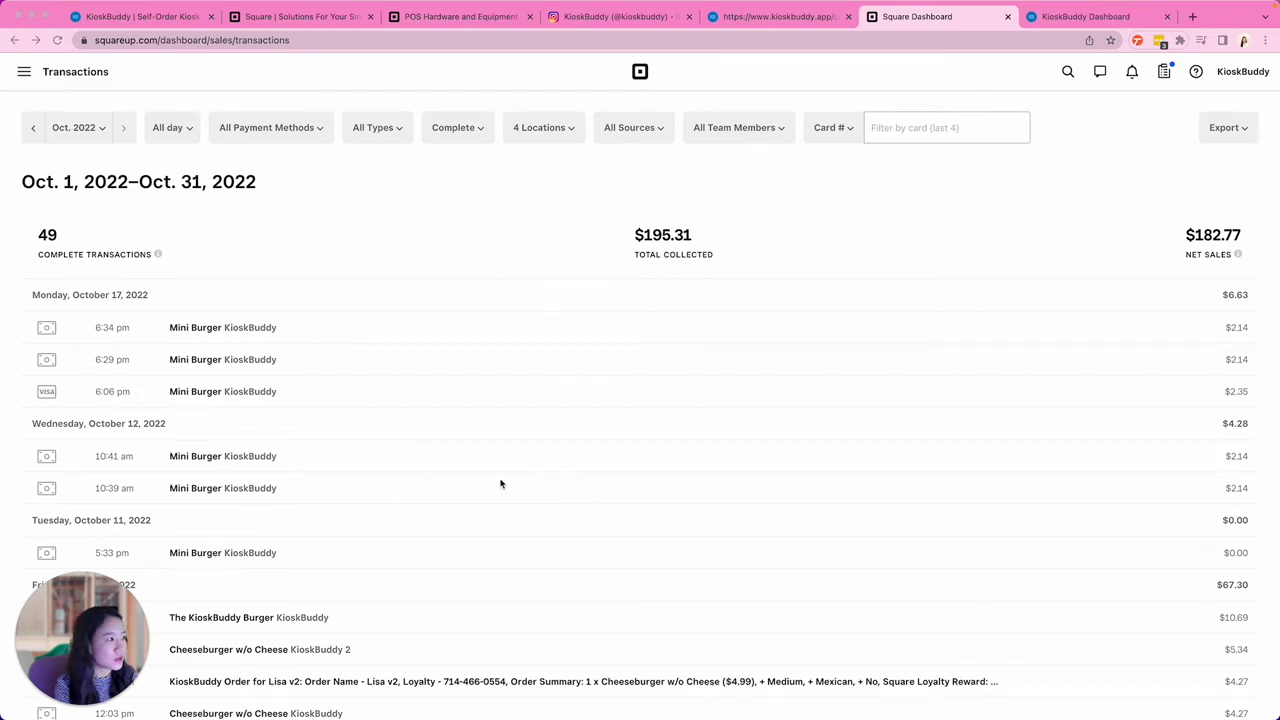
Step: Move from Square's October 2022 transactions to the KioskBuddy Dashboard Sales page
left_click(1040, 20)
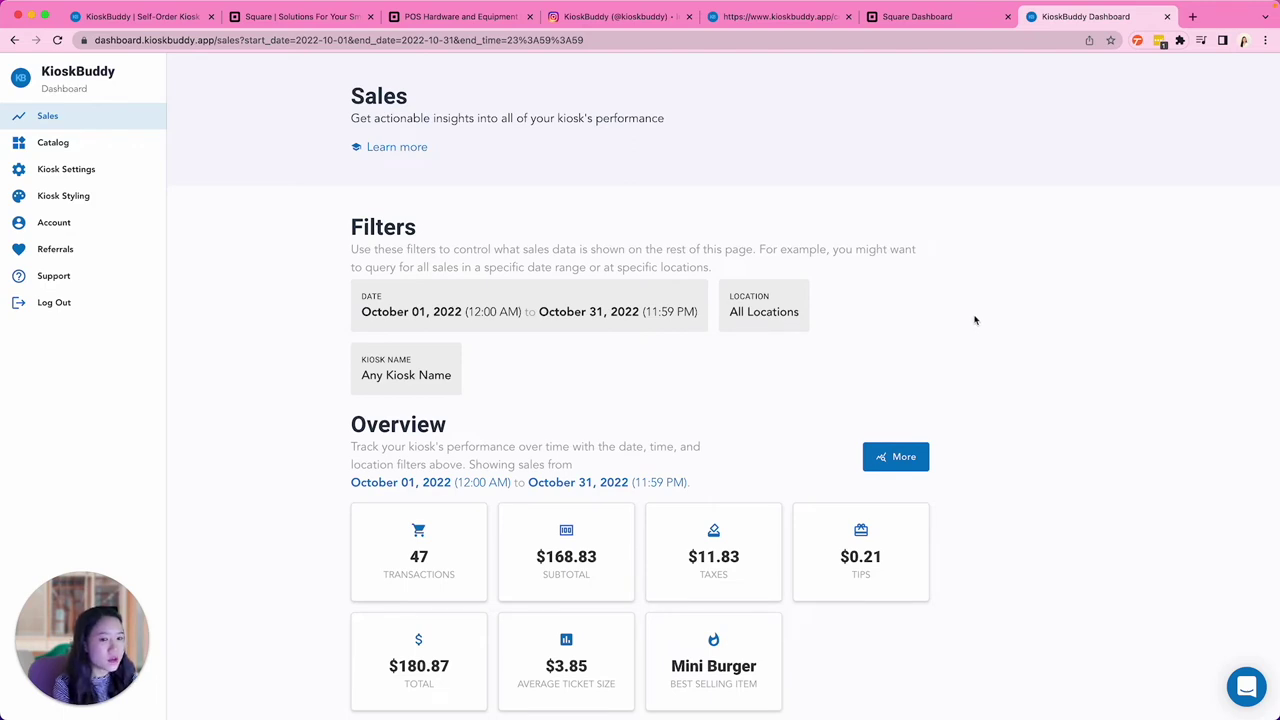
Step: Scroll October's Sales page down to the item History table, then open Catalog
scroll(983, 332, "down", 5)
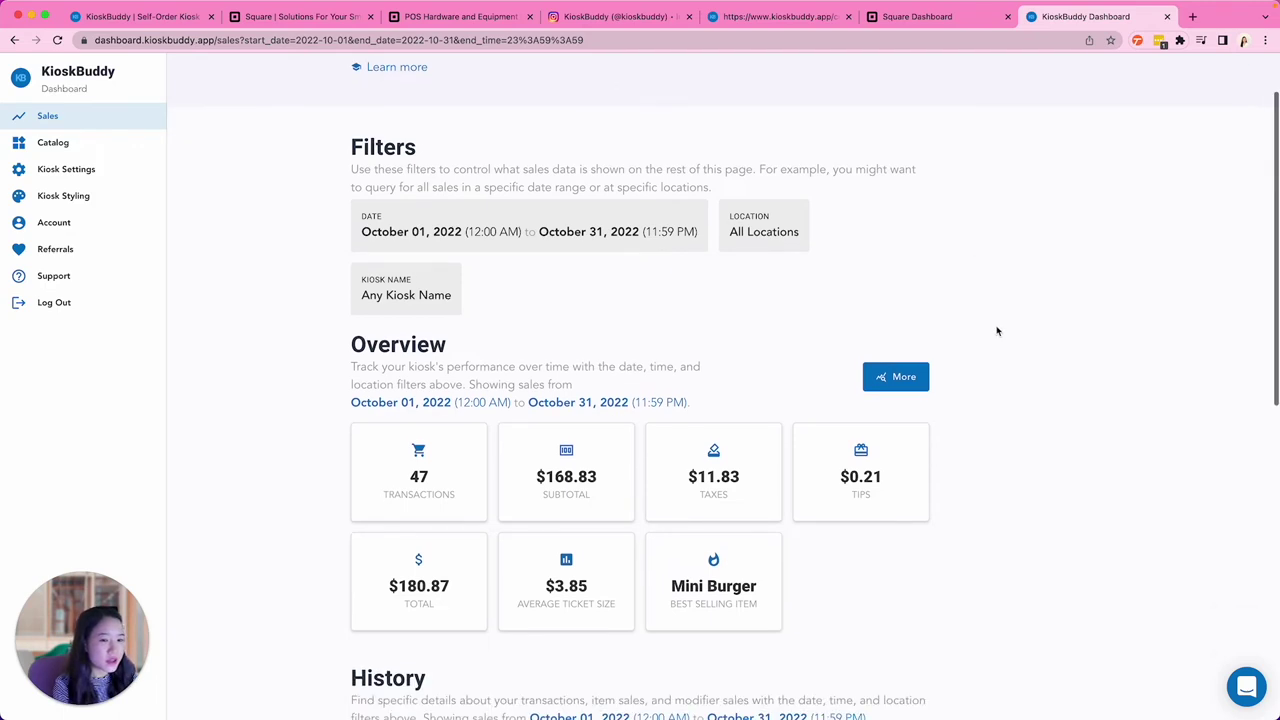
scroll(1034, 335, "down", 5)
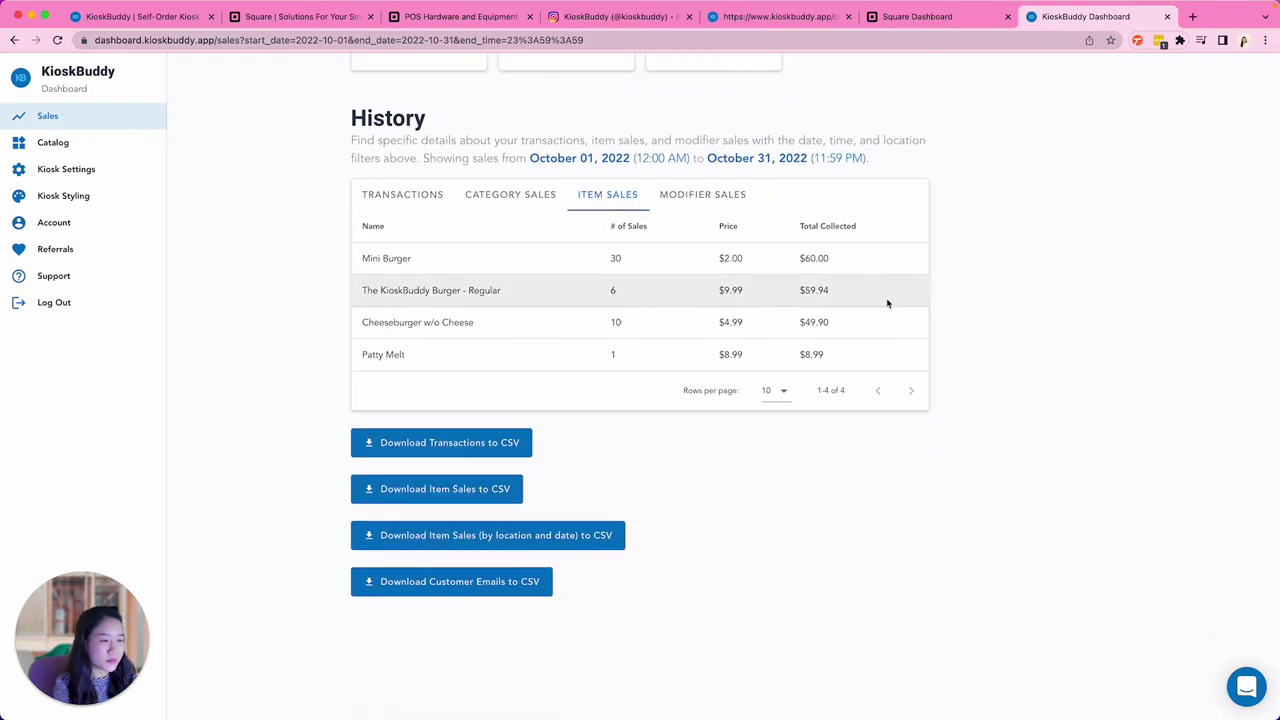
left_click(135, 149)
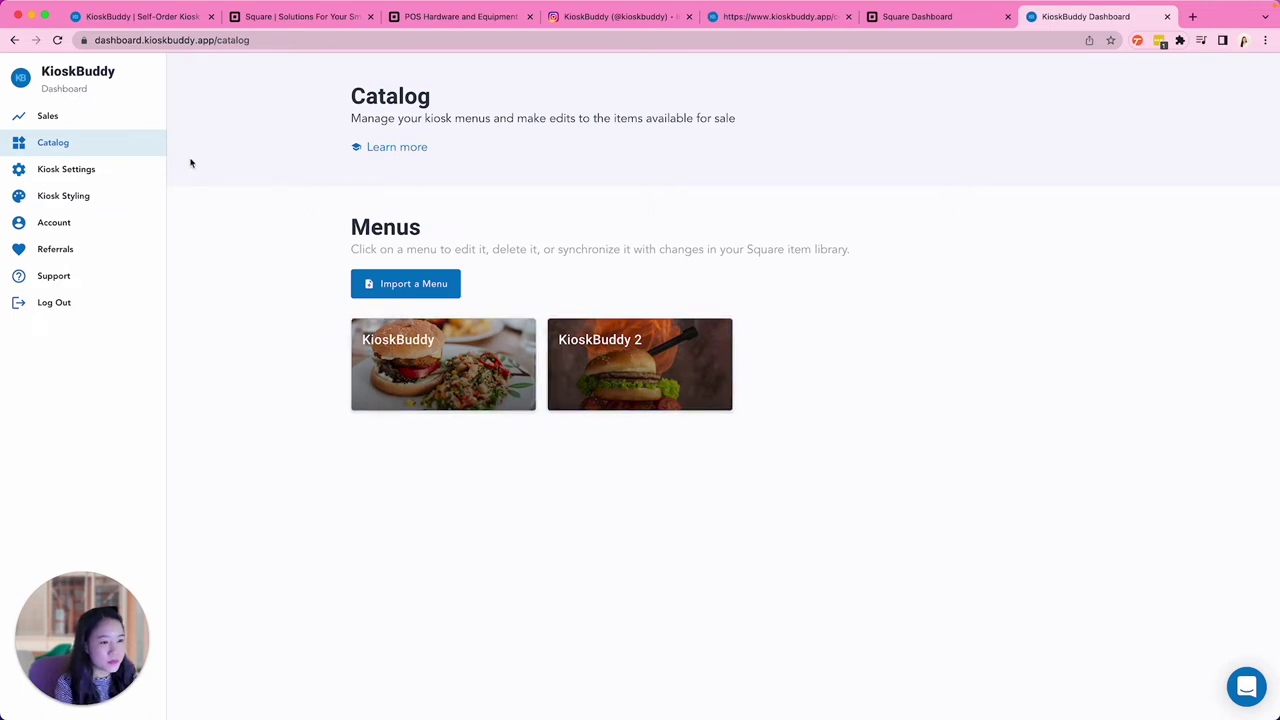
Step: Open the Kiosk Settings page, showing General settings for 'KioskBuddy Burgers'
left_click(137, 175)
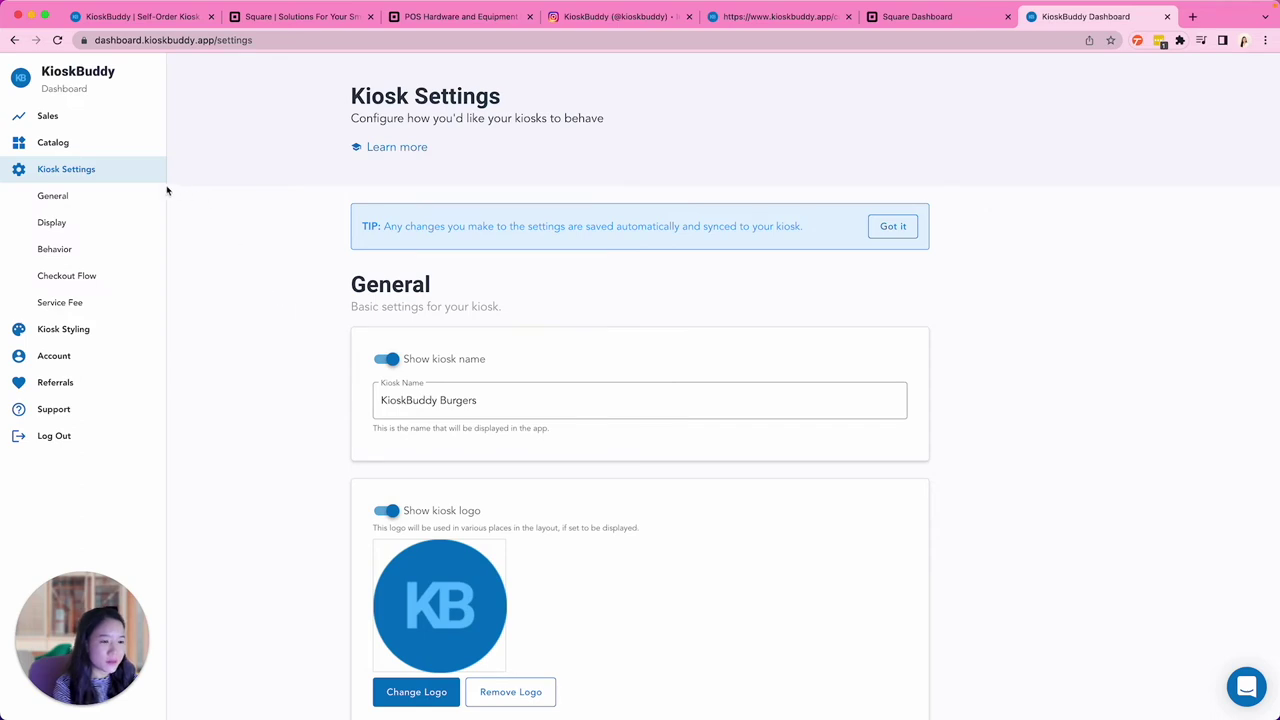
Step: Review the General kiosk settings, including the Kiosk Name field
left_click(116, 202)
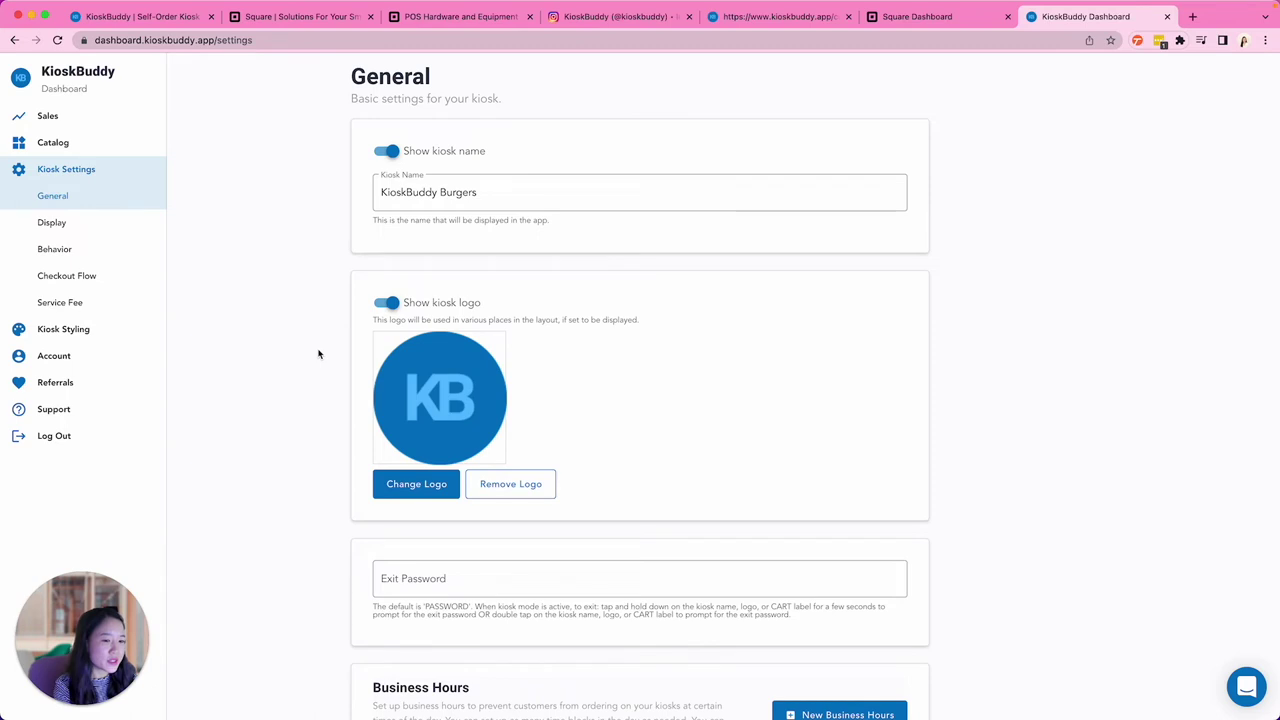
left_click(523, 205)
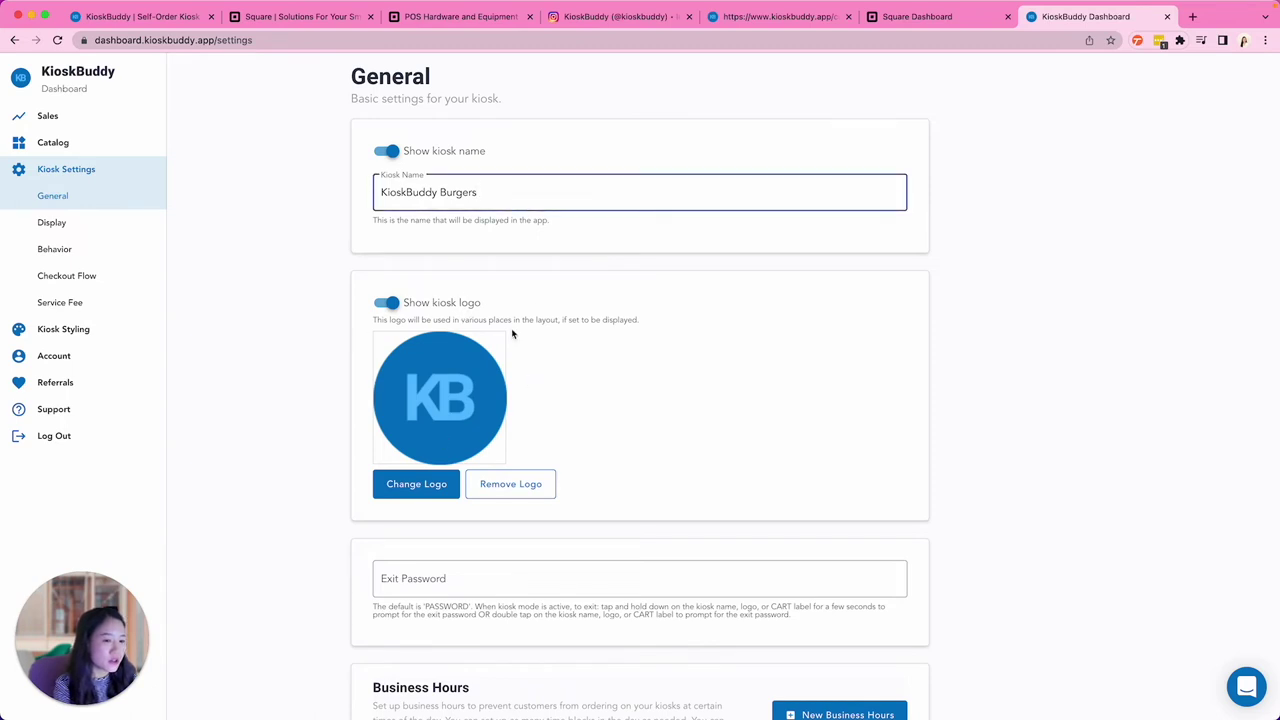
scroll(597, 406, "down", 3)
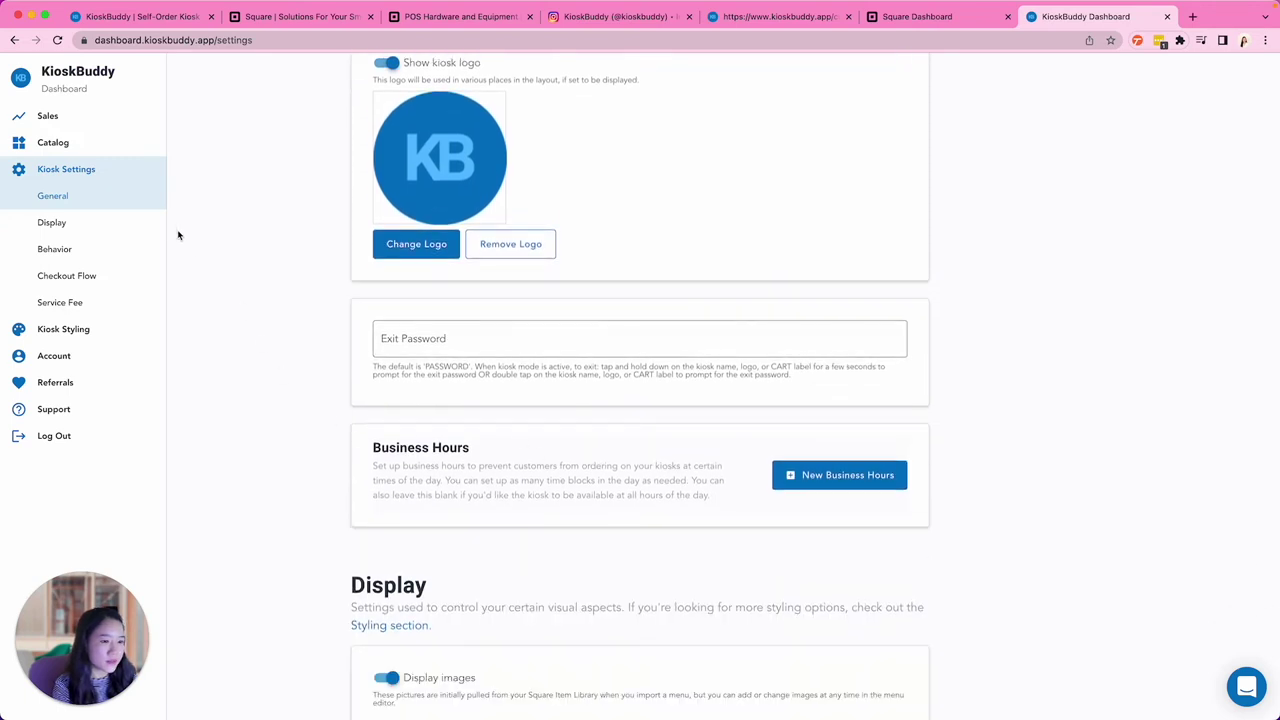
Step: Jump through the Display, Behavior and Checkout Flow settings sections
left_click(139, 231)
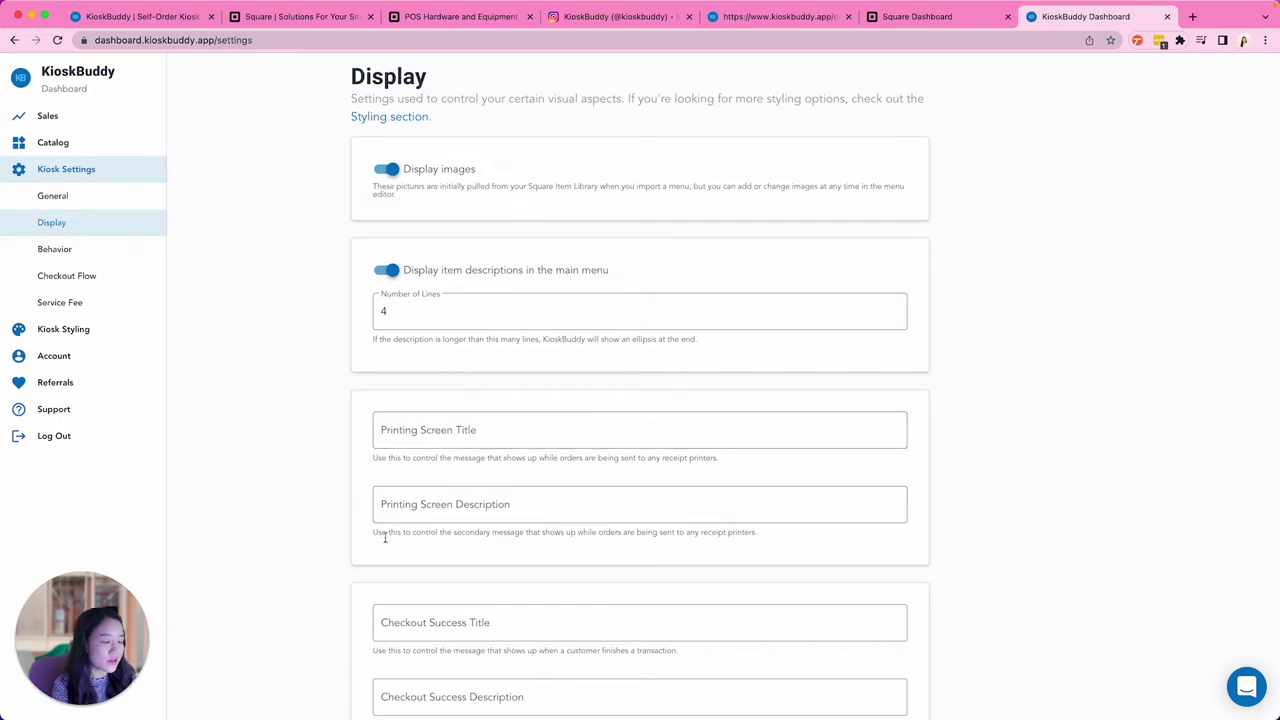
left_click(130, 260)
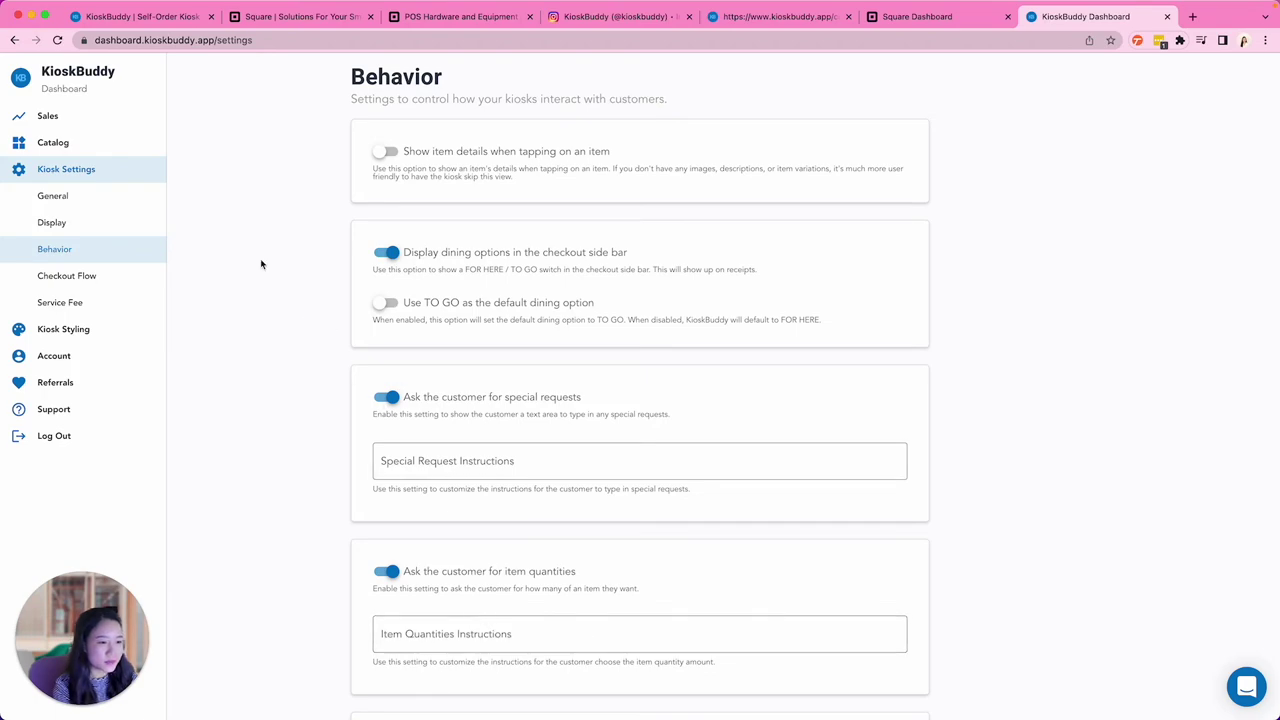
left_click(106, 280)
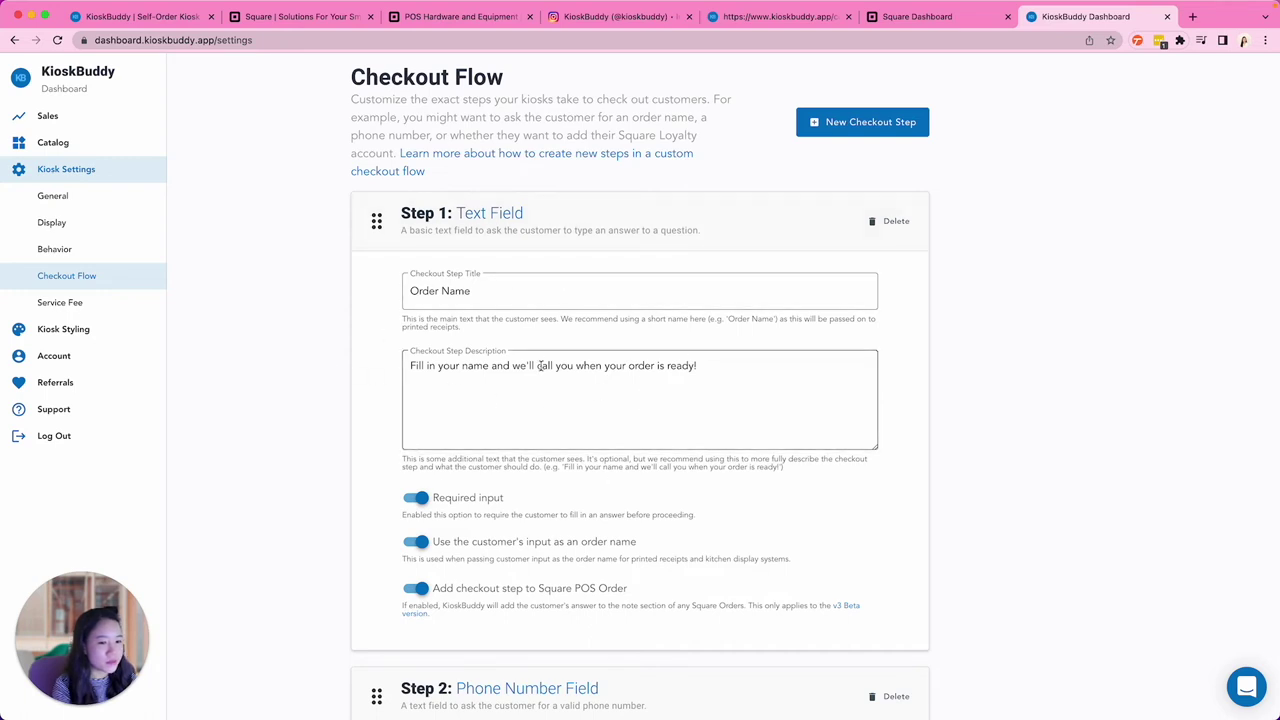
Step: Review the checkout steps and Service Fee, then view Kiosk Styling's primary color #0076C4
scroll(548, 378, "down", 10)
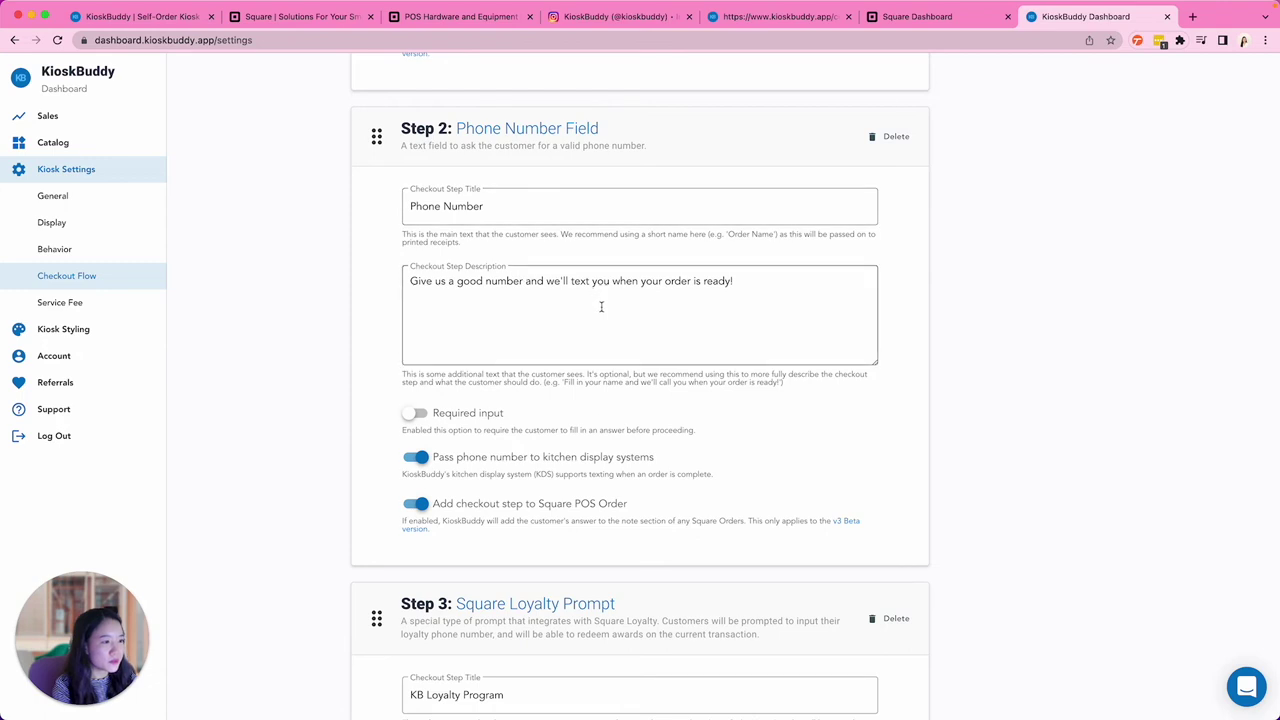
scroll(676, 408, "down", 8)
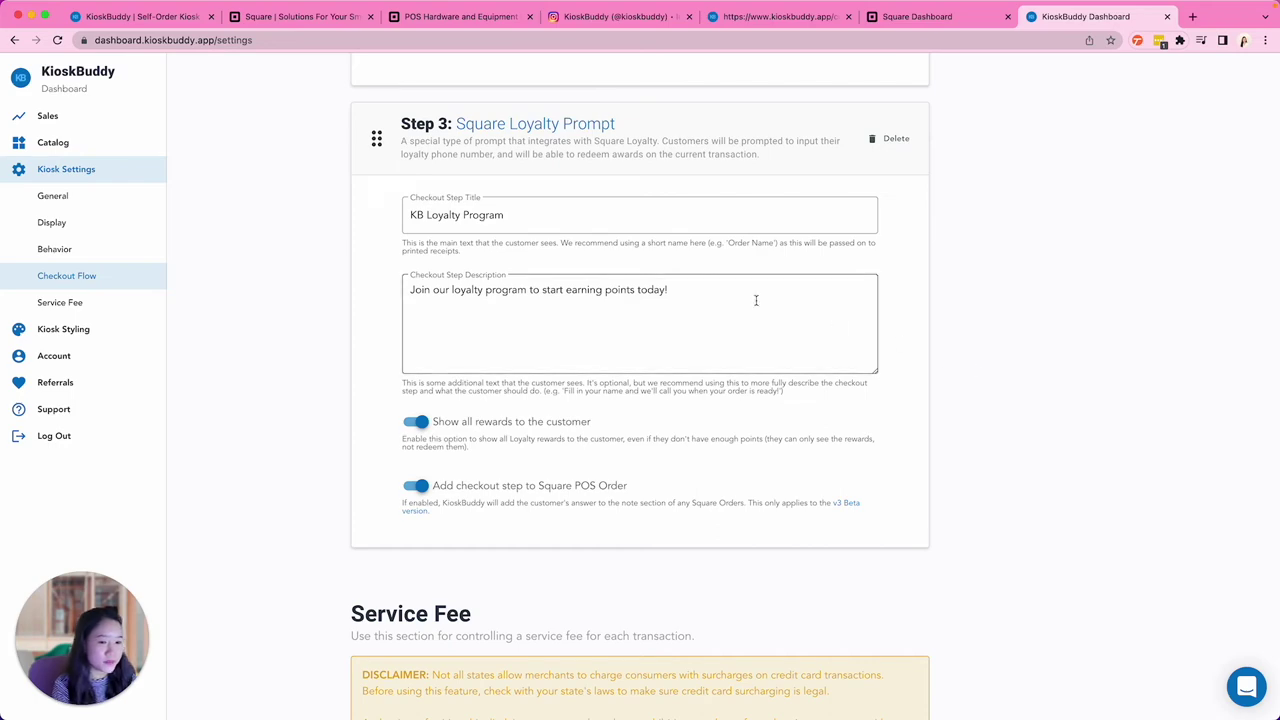
left_click(104, 304)
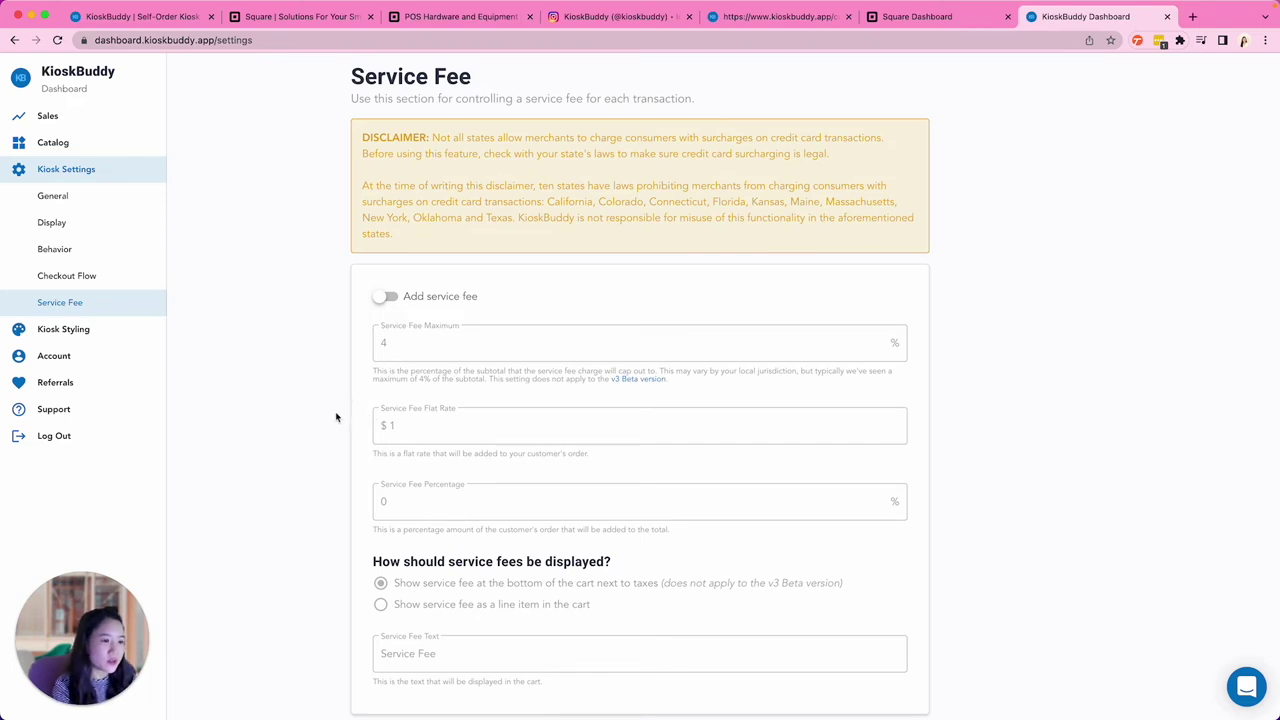
left_click(126, 332)
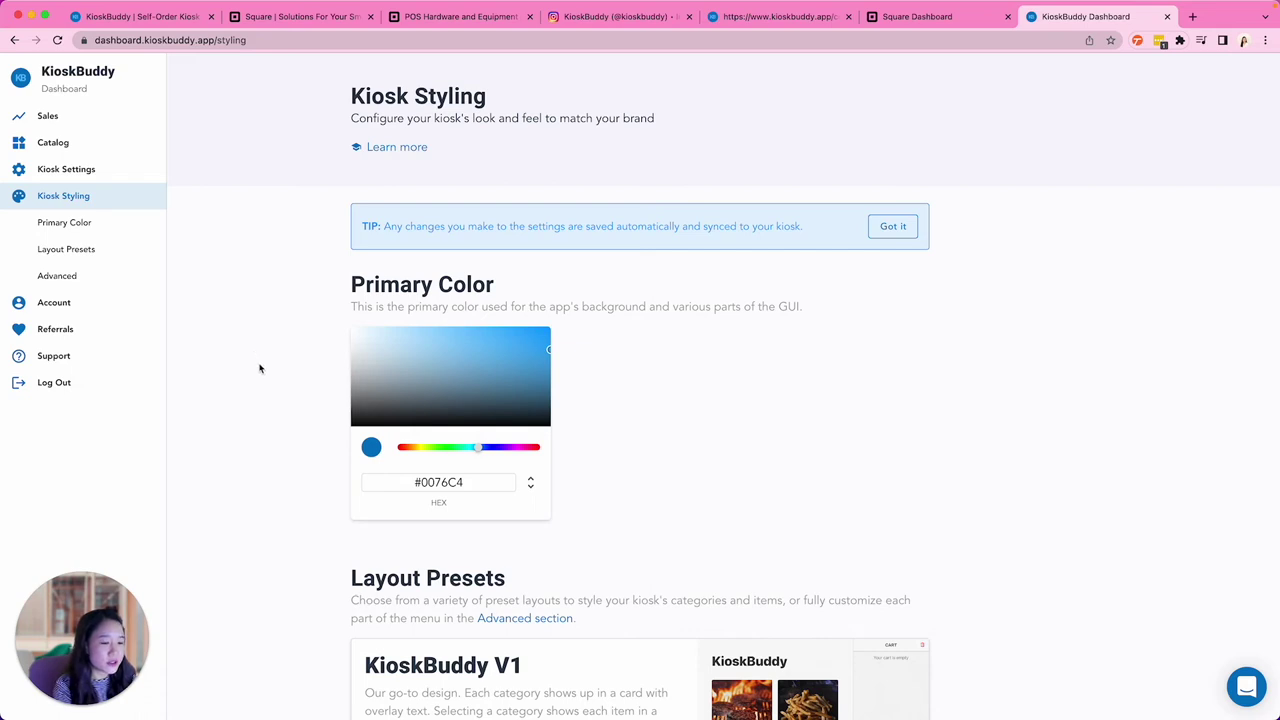
left_click(122, 222)
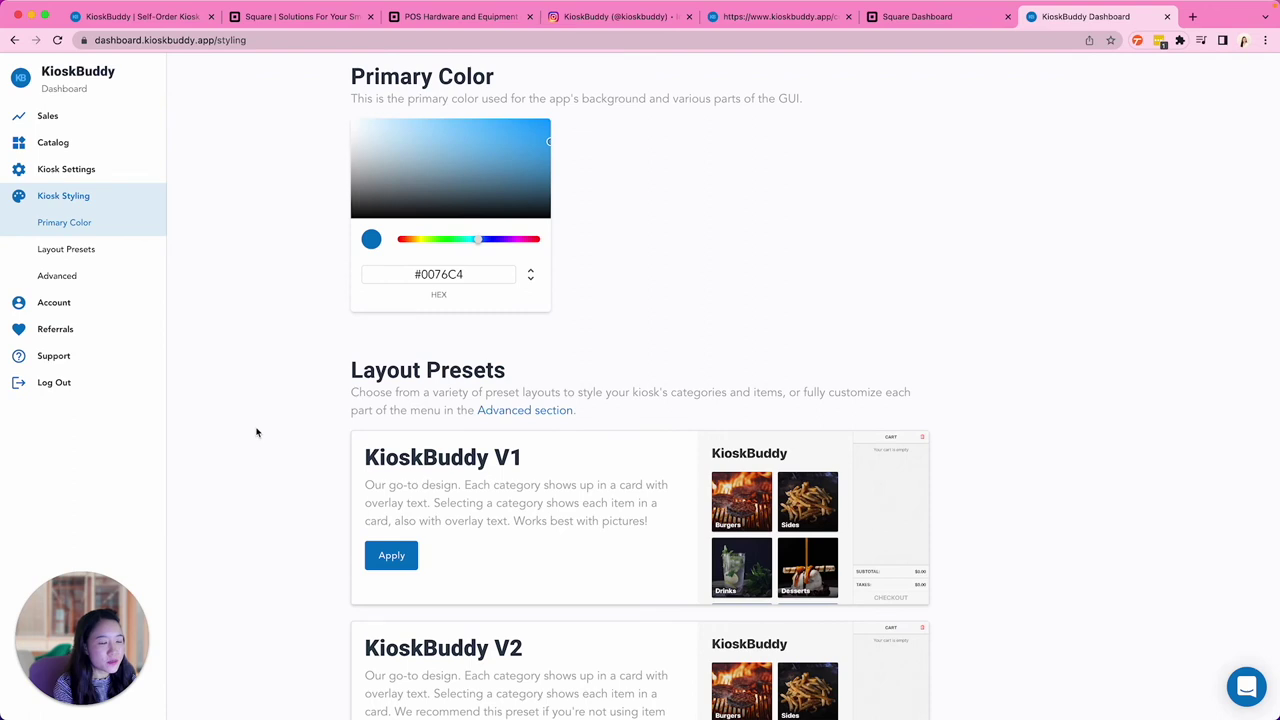
left_click(134, 255)
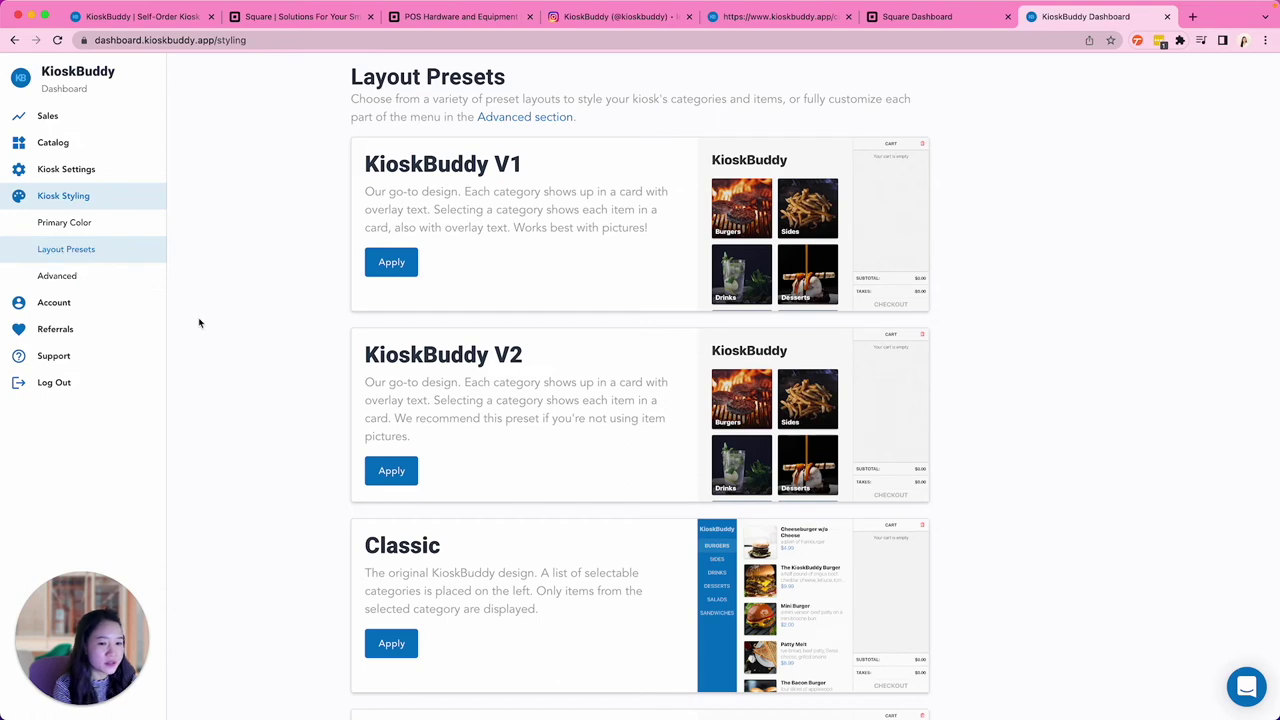
left_click(111, 284)
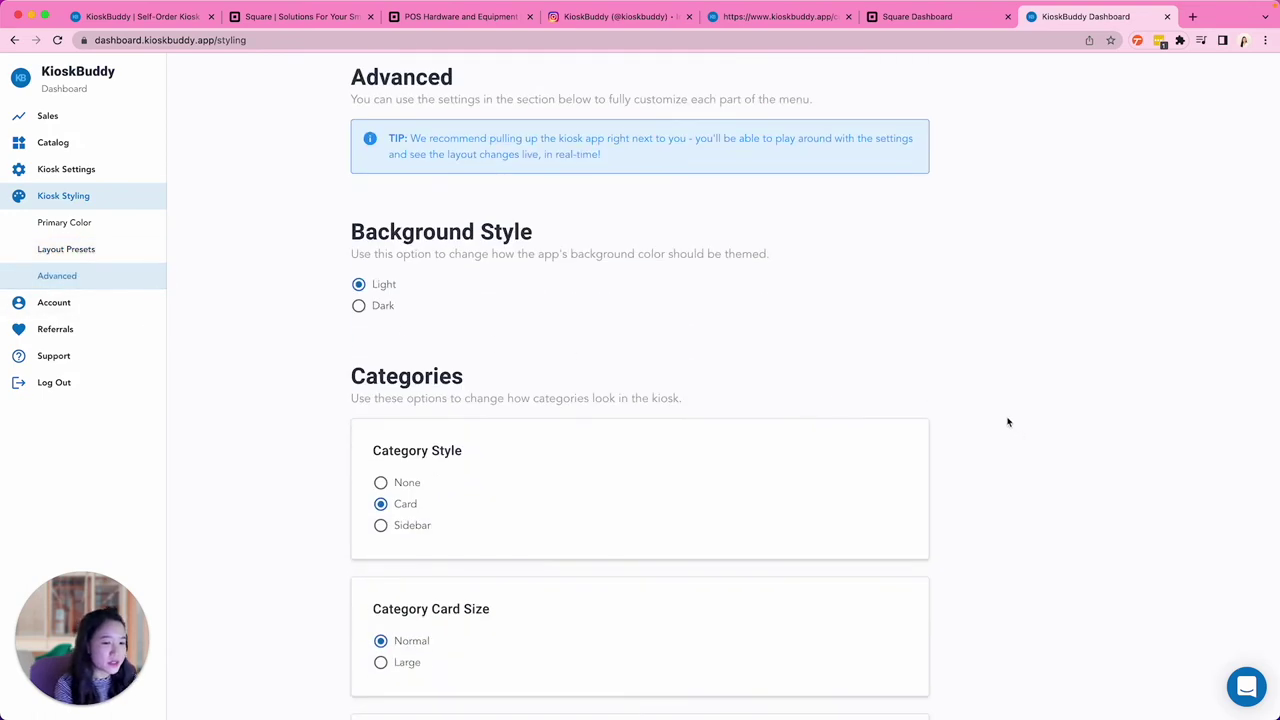
scroll(1009, 423, "down", 3)
scroll(1009, 424, "down", 12)
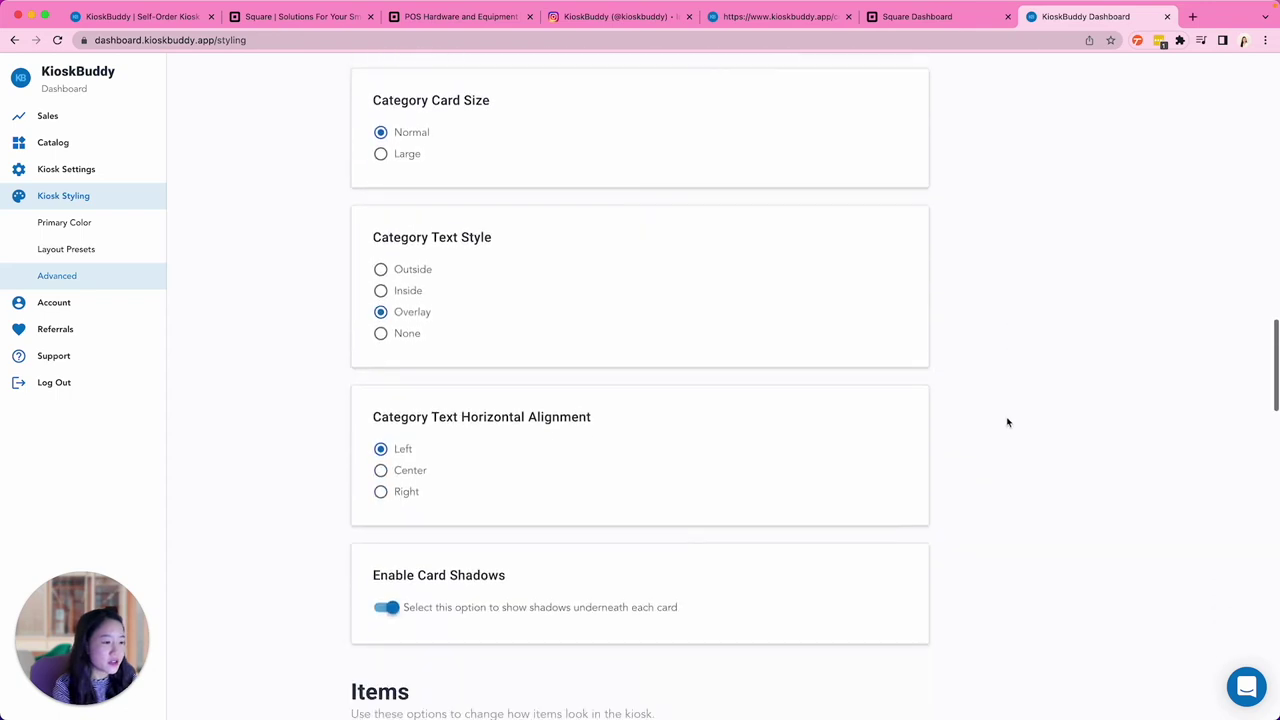
scroll(1008, 420, "down", 14)
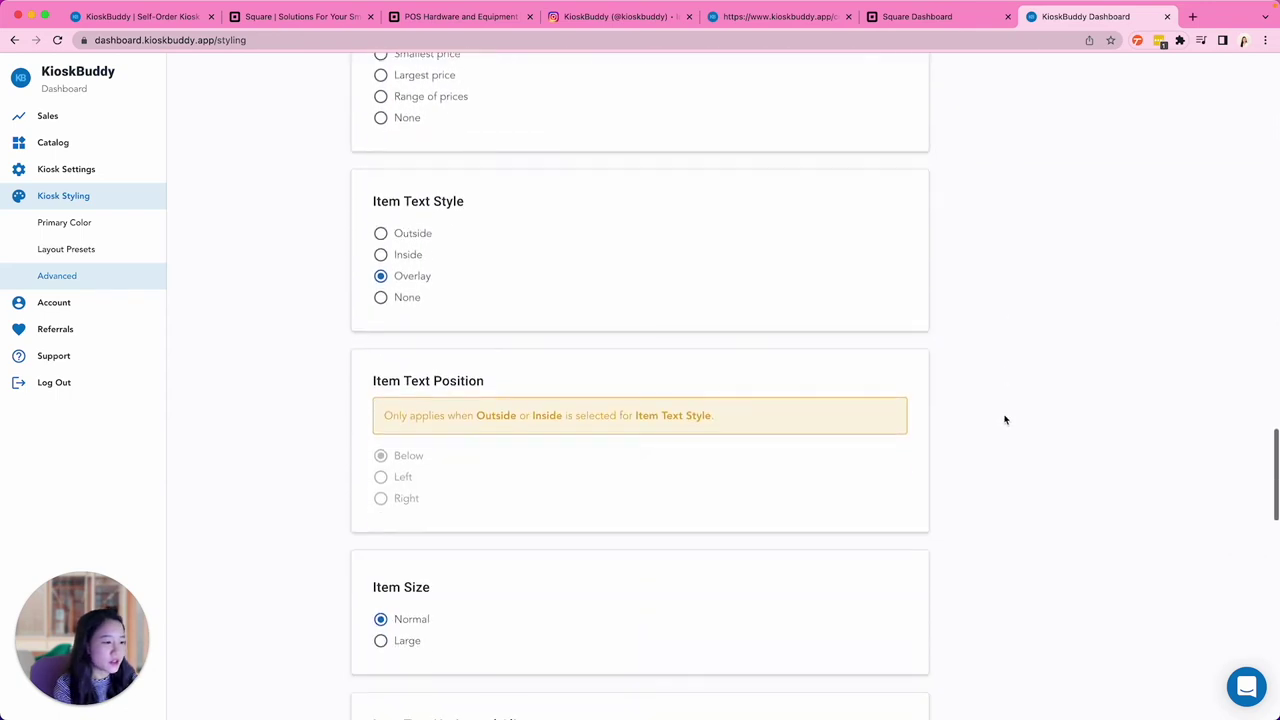
scroll(1005, 420, "down", 12)
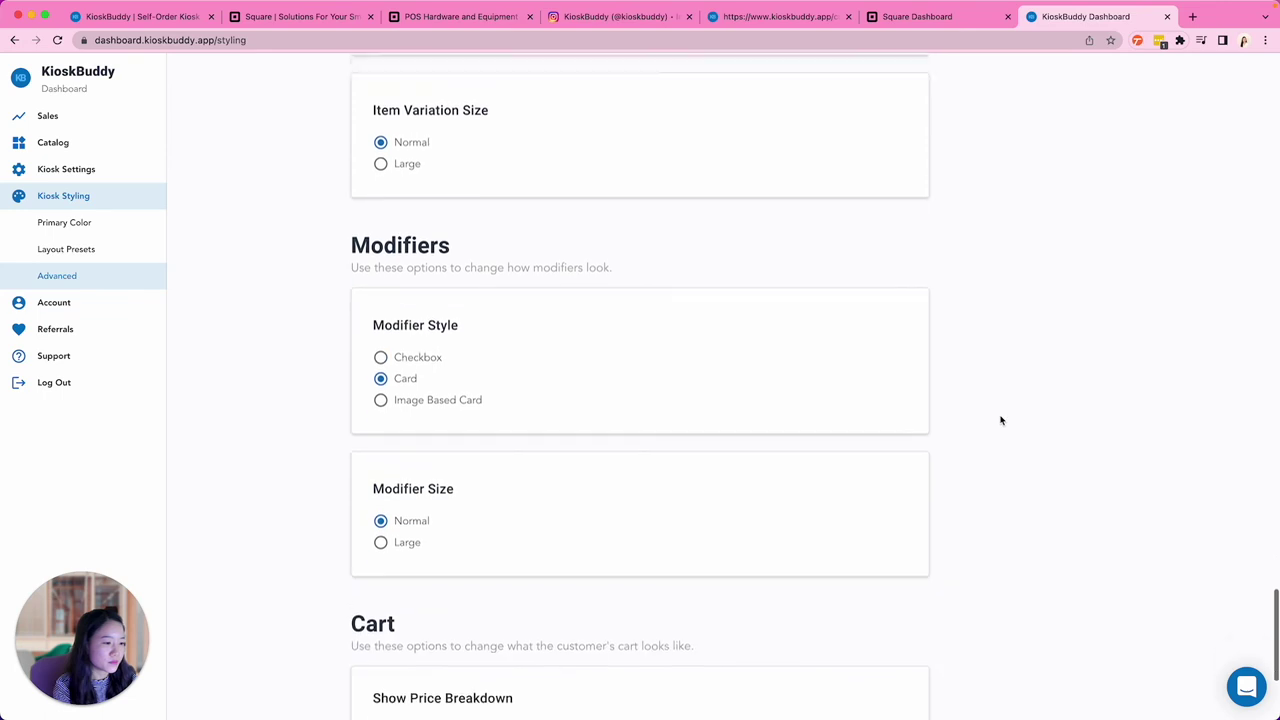
Step: Browse Account settings: Info, Billing Info, Subscription and Square Account details
left_click(90, 312)
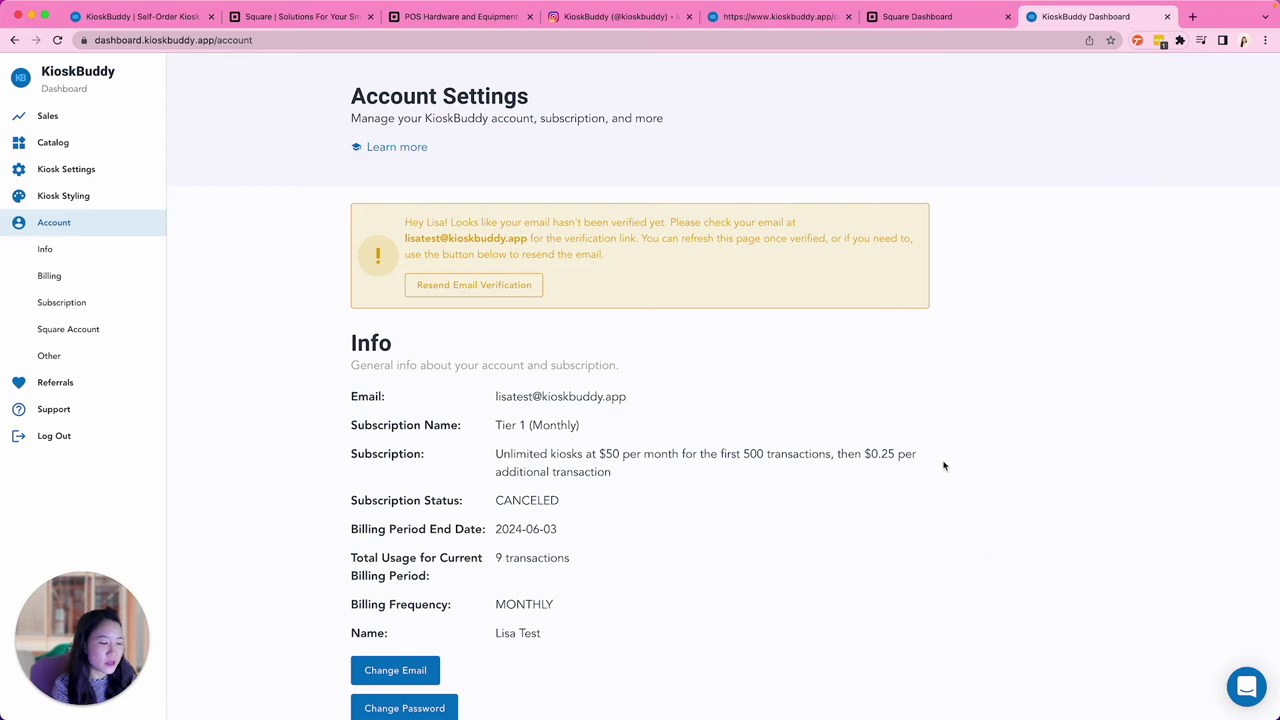
scroll(943, 463, "down", 3)
scroll(993, 463, "down", 2)
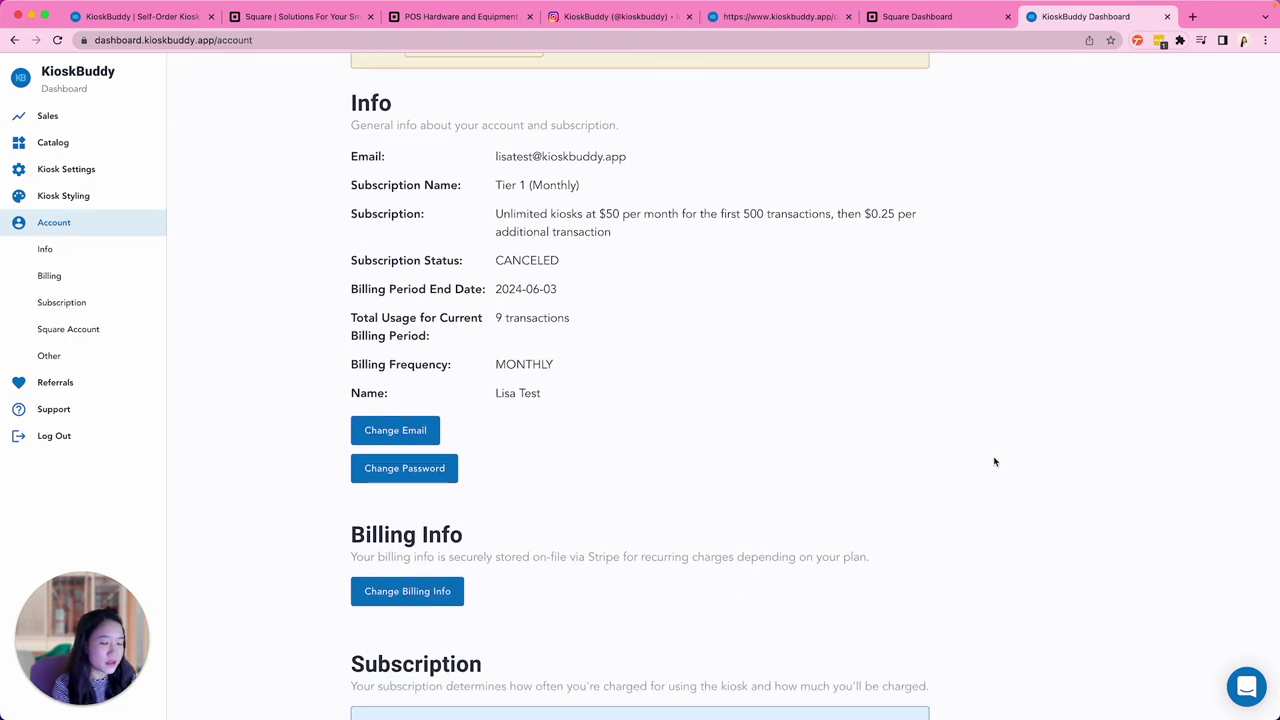
scroll(1000, 463, "down", 2)
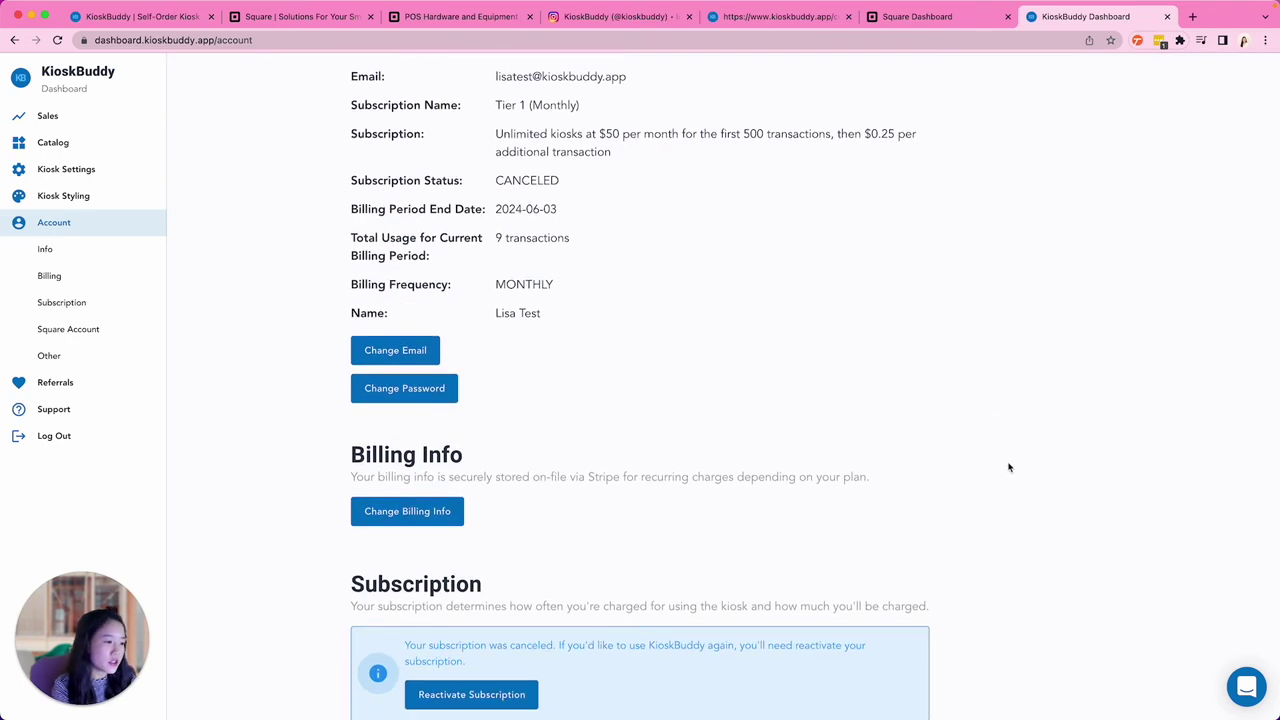
scroll(1008, 467, "down", 4)
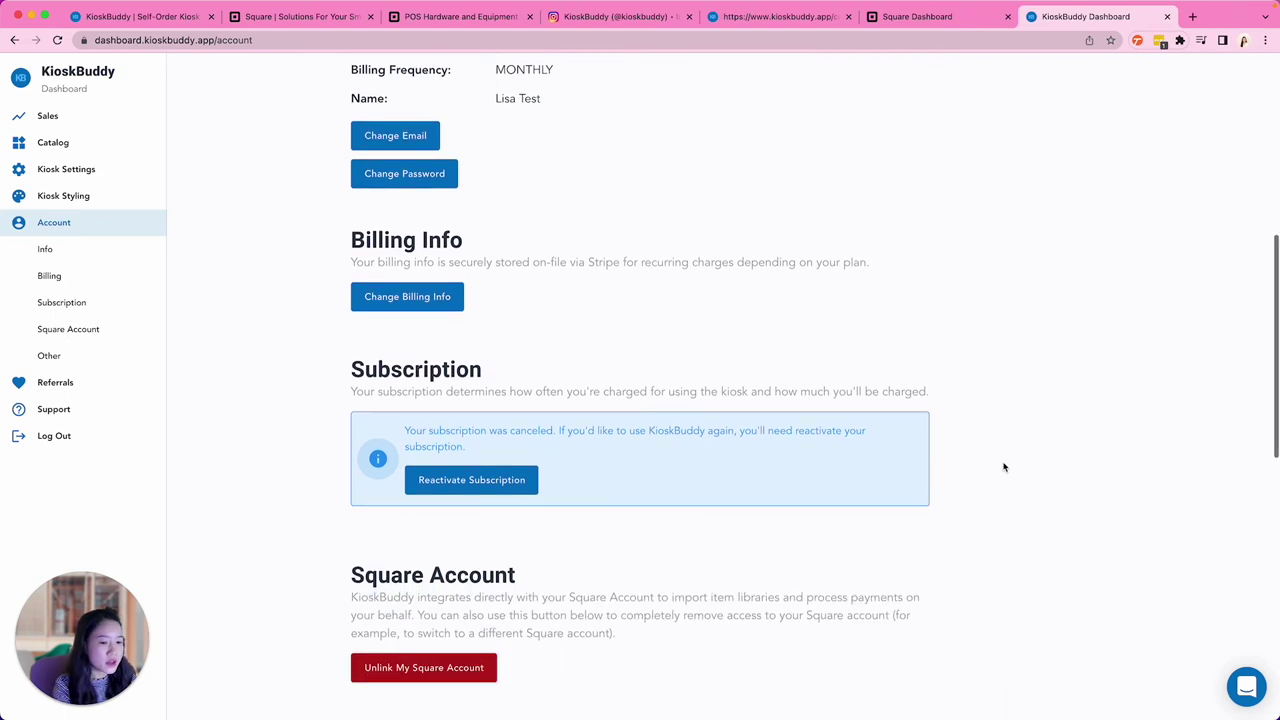
scroll(1004, 467, "down", 4)
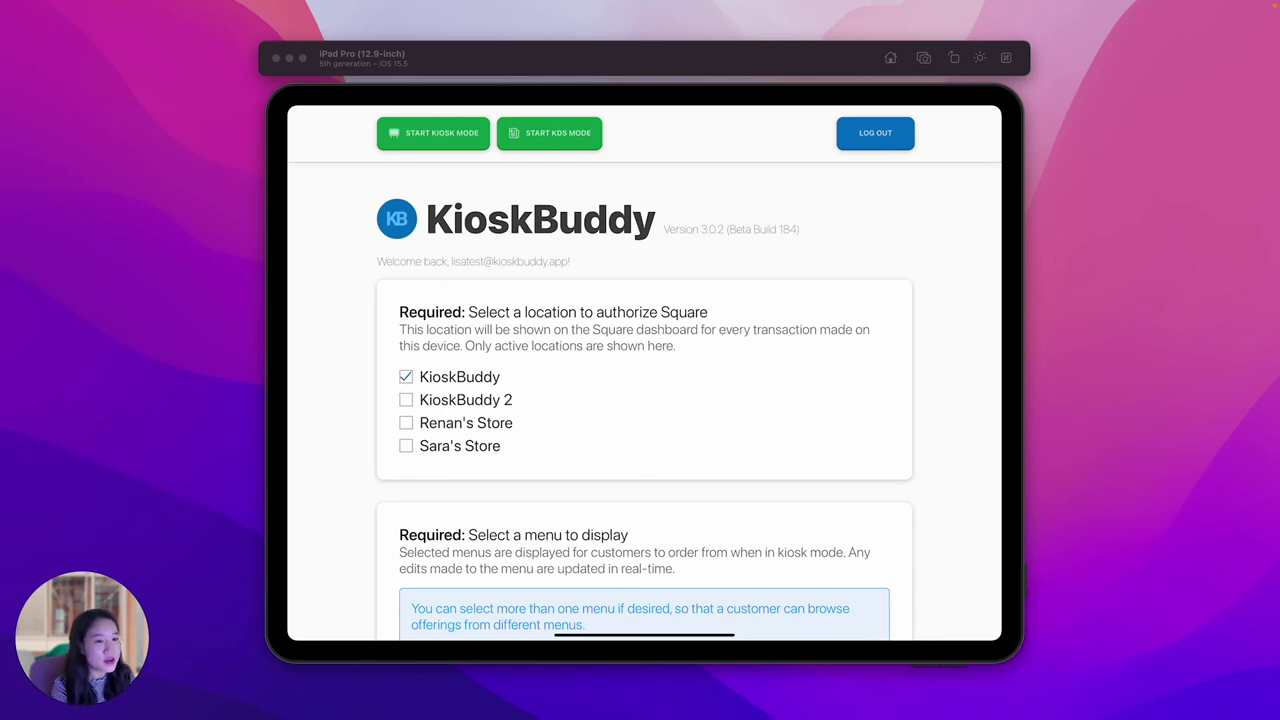
Step: Authorize the KioskBuddy location and check both the KioskBuddy and KioskBuddy 2 menus
left_click(446, 381)
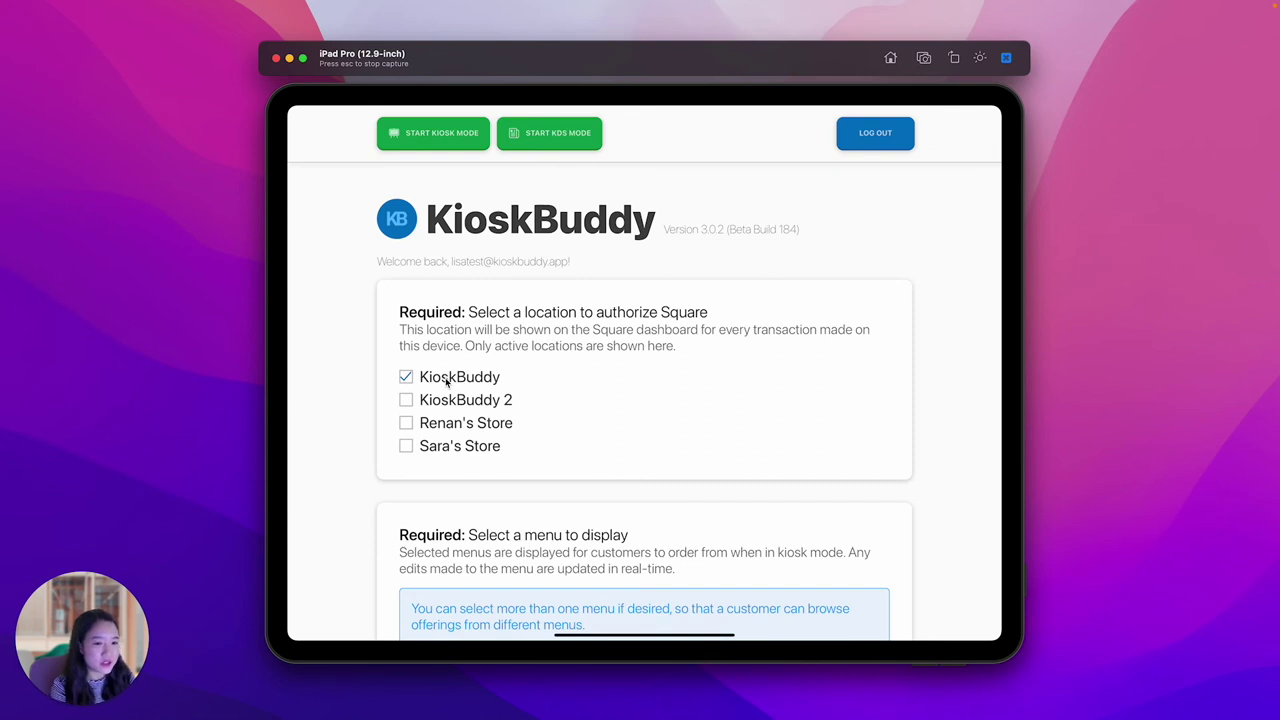
scroll(886, 520, "down", 4)
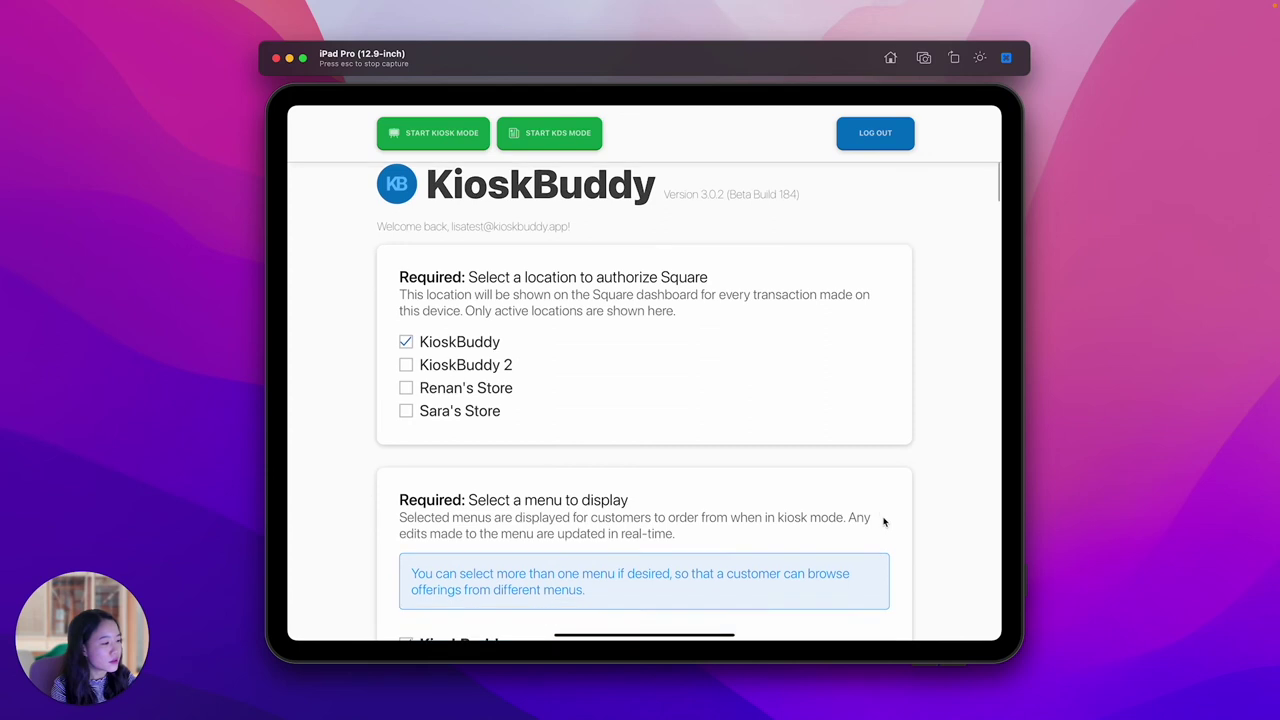
scroll(908, 500, "down", 2)
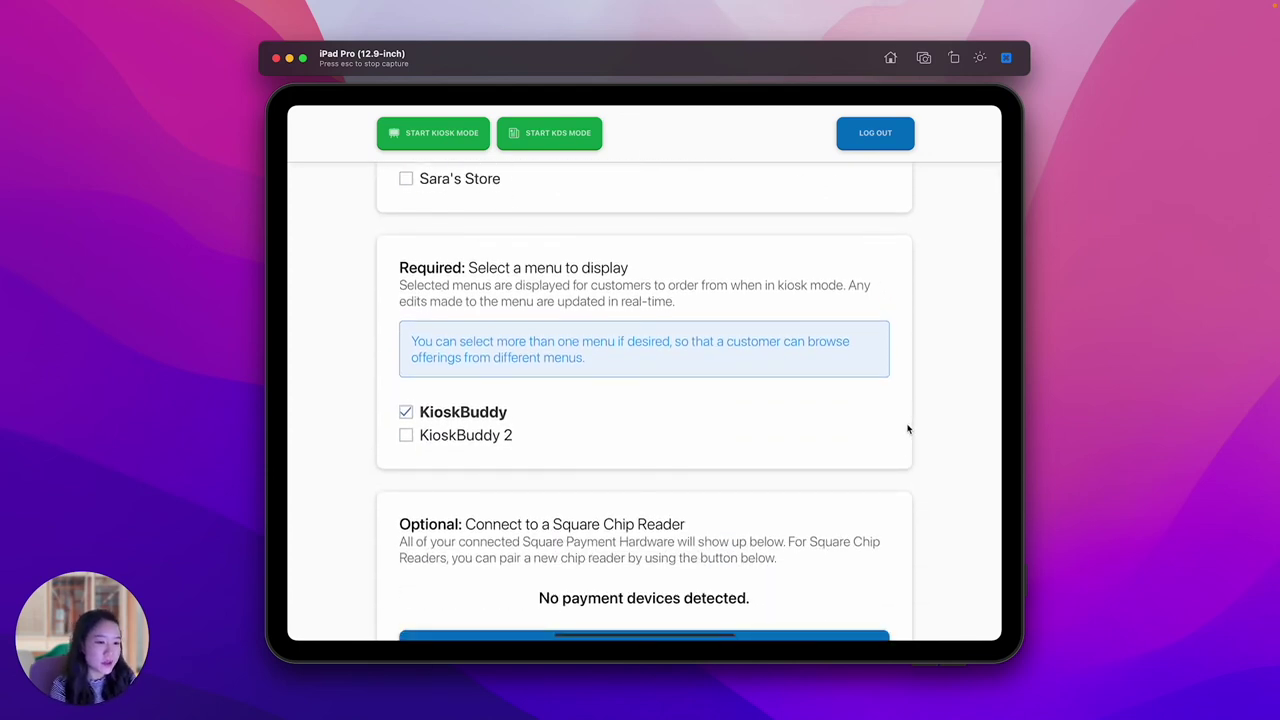
left_click(465, 413)
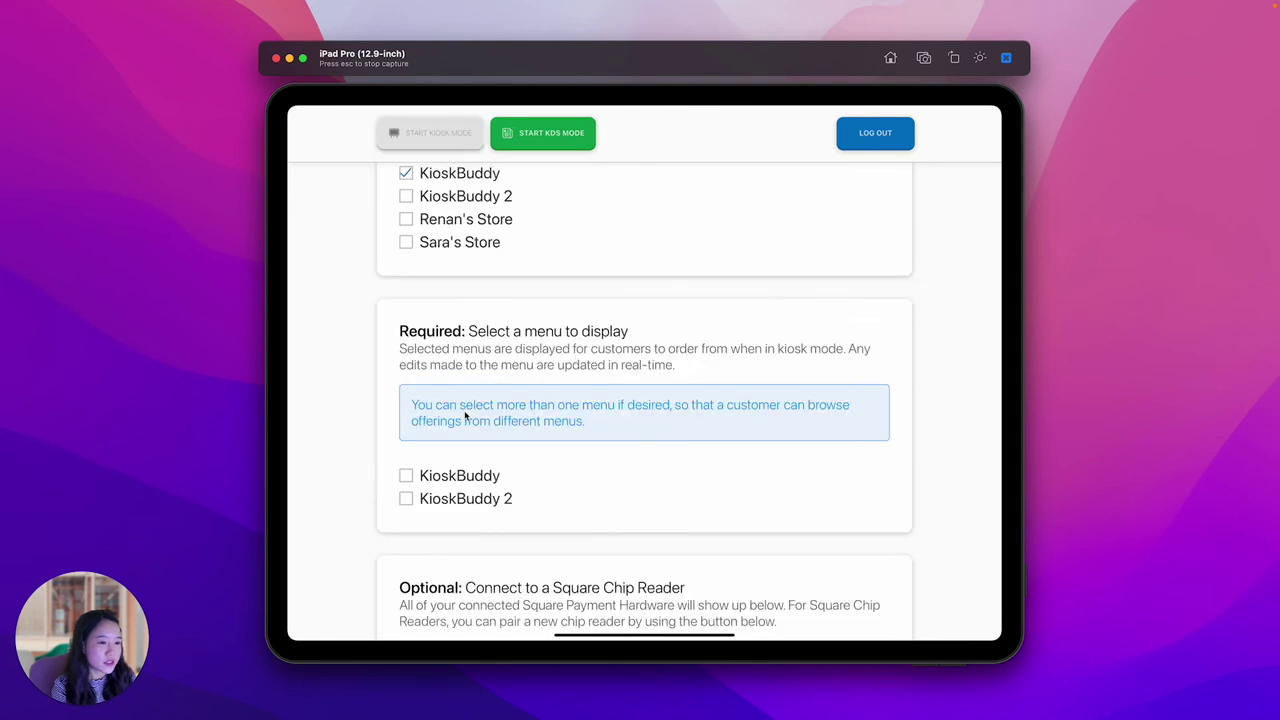
left_click(464, 497)
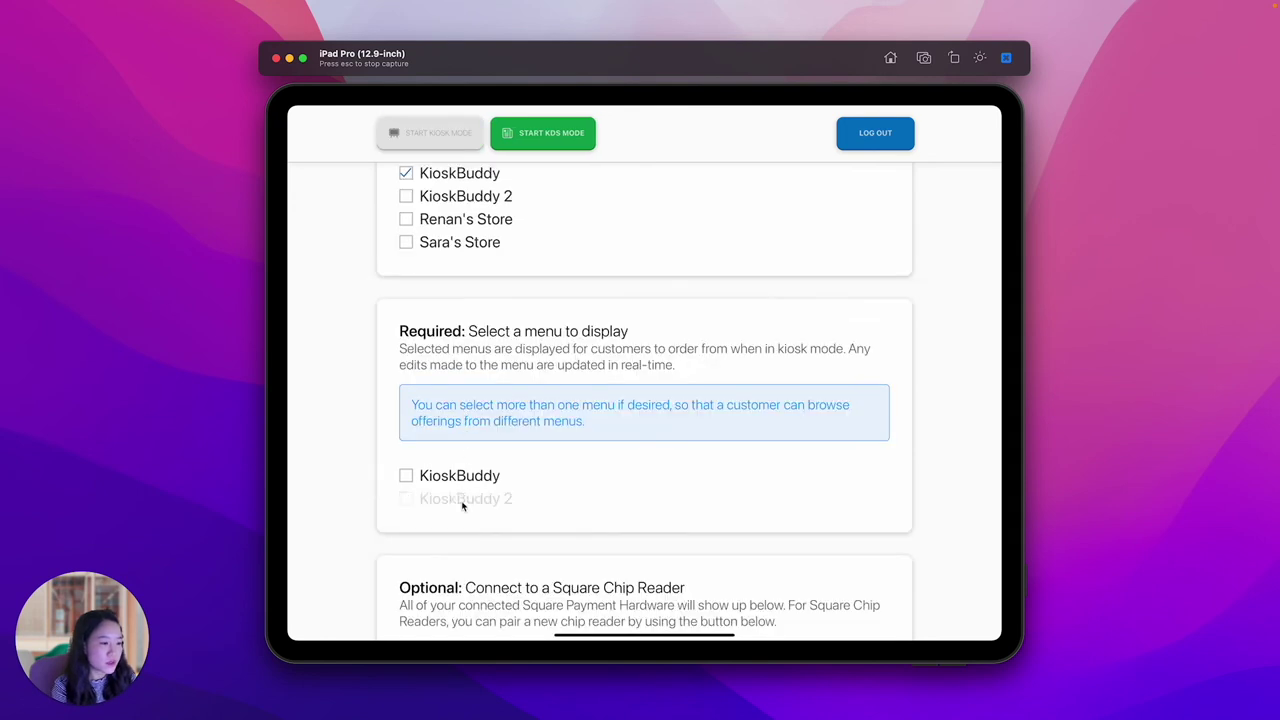
left_click(477, 413)
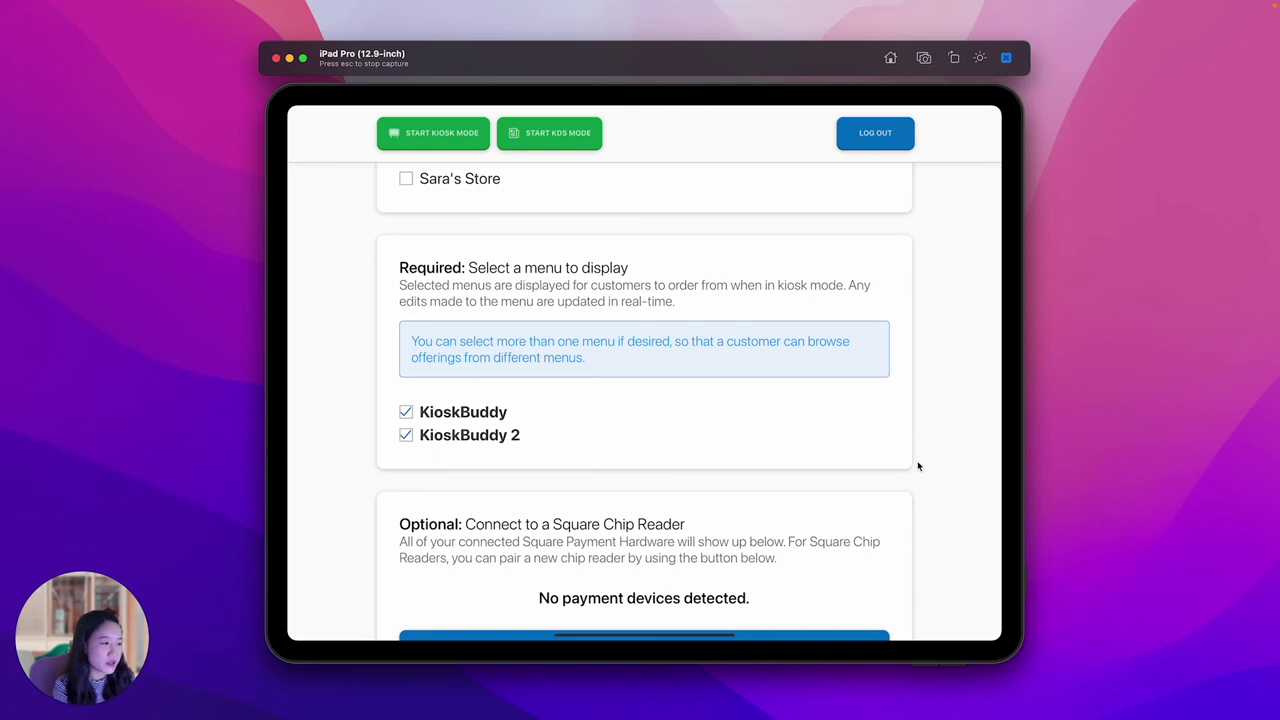
scroll(918, 480, "down", 5)
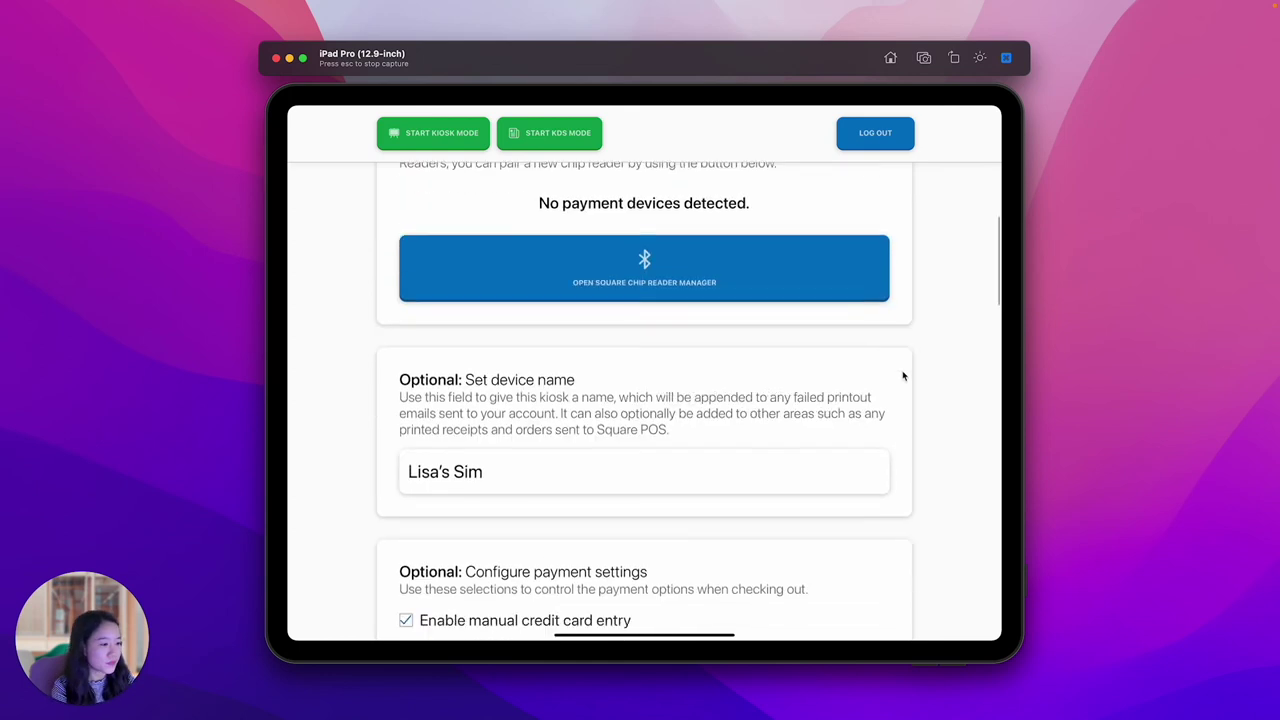
scroll(905, 400, "down", 5)
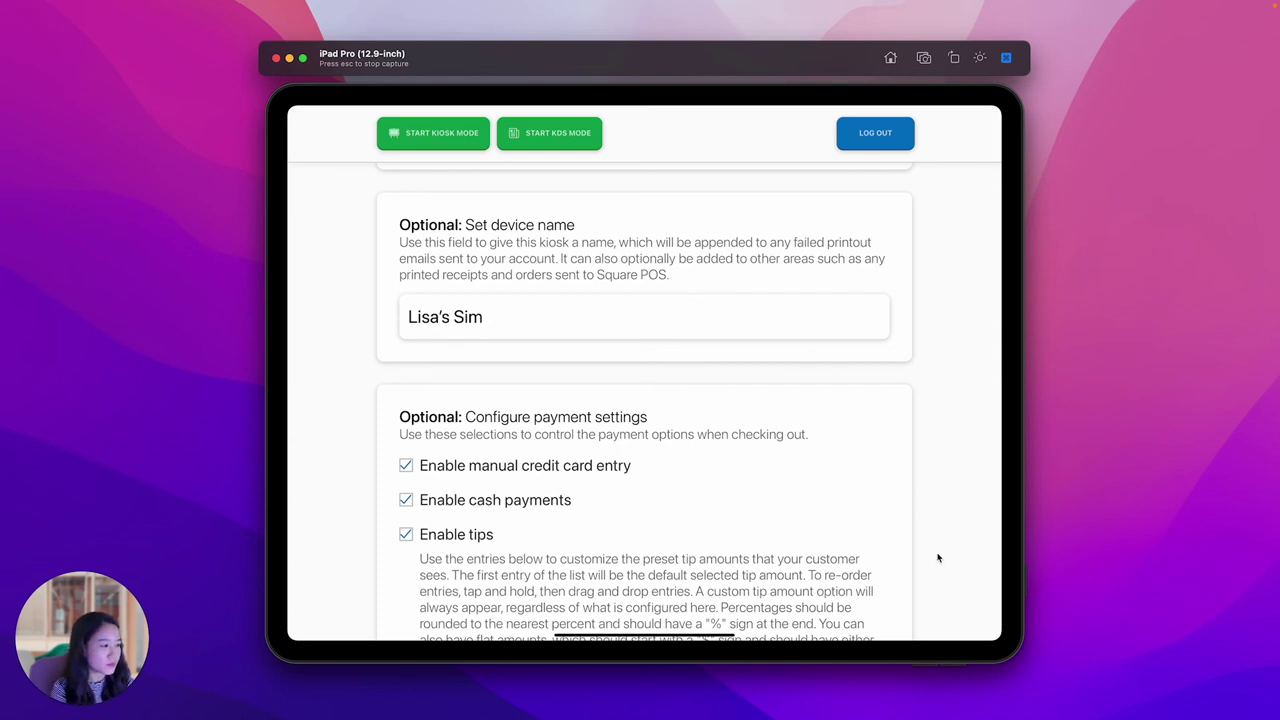
scroll(930, 488, "down", 2)
scroll(937, 482, "down", 3)
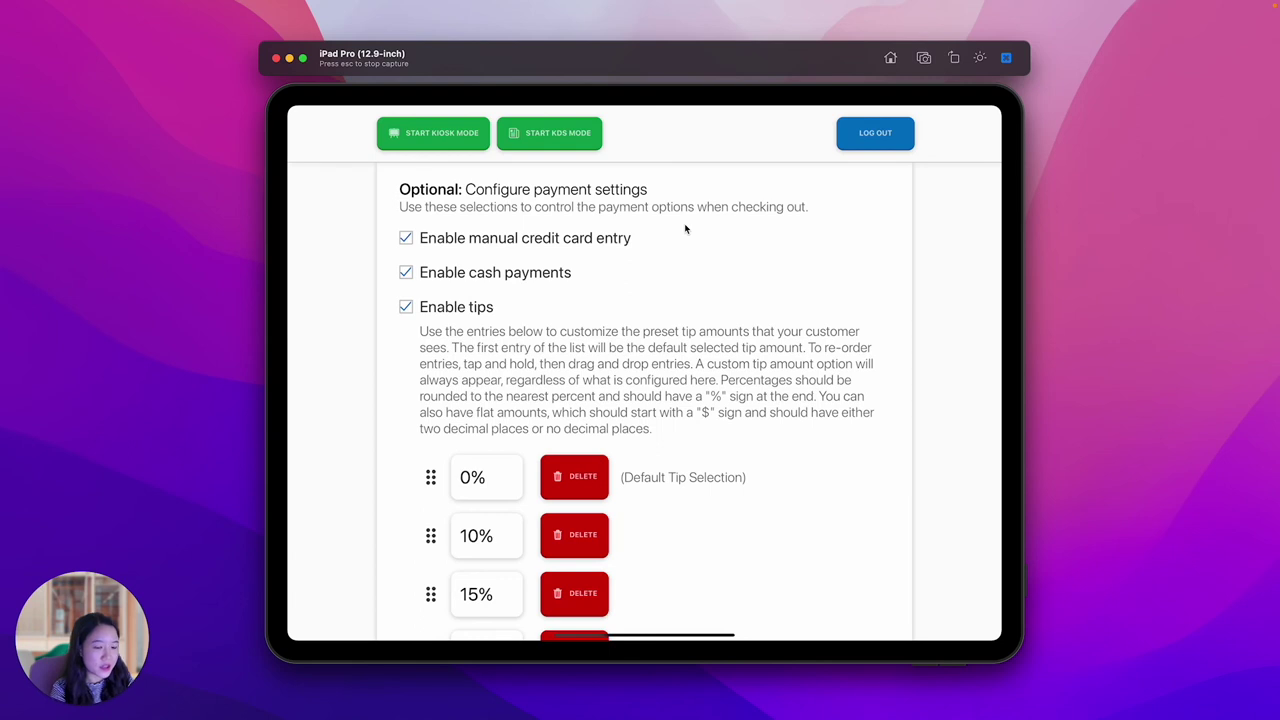
left_click(514, 278)
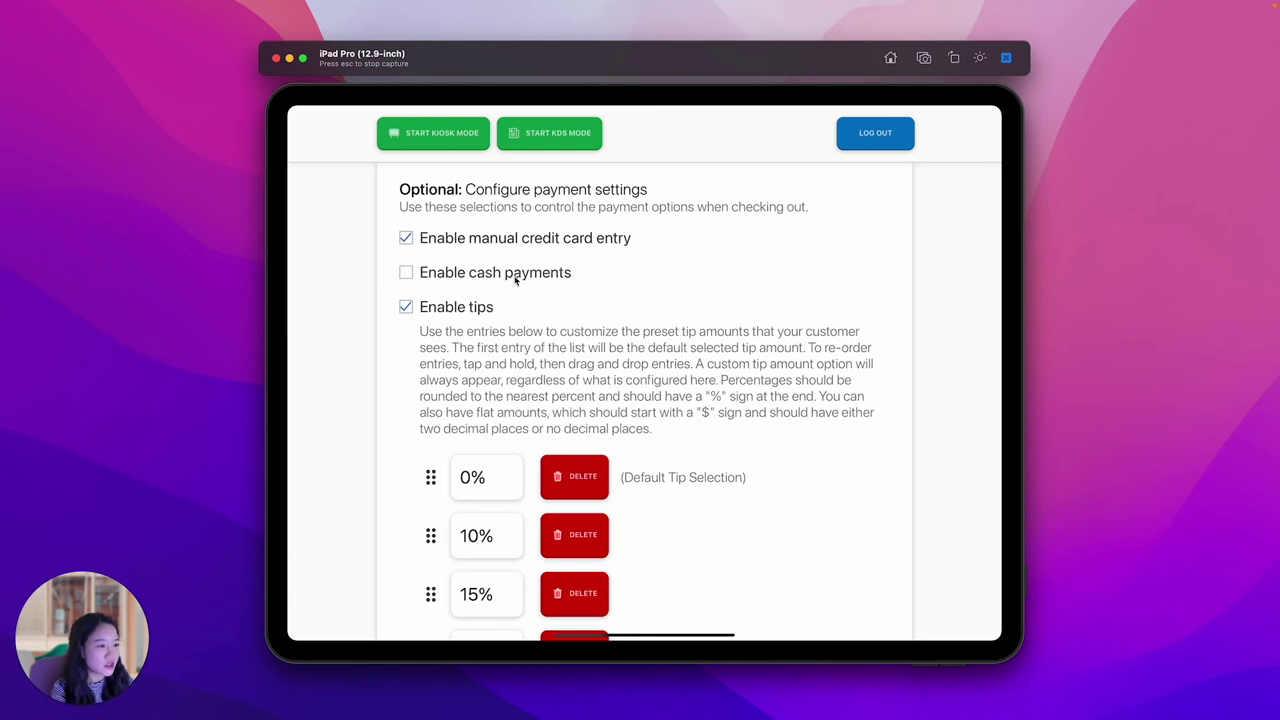
left_click(516, 280)
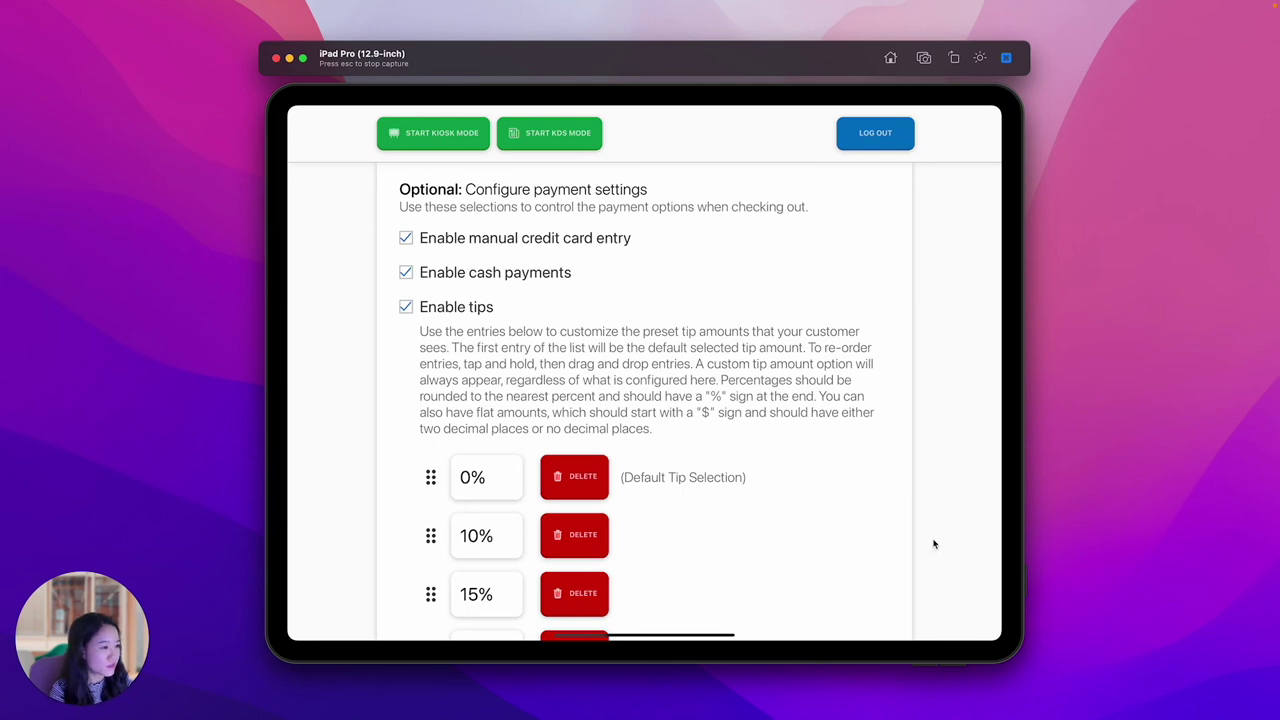
scroll(934, 544, "down", 10)
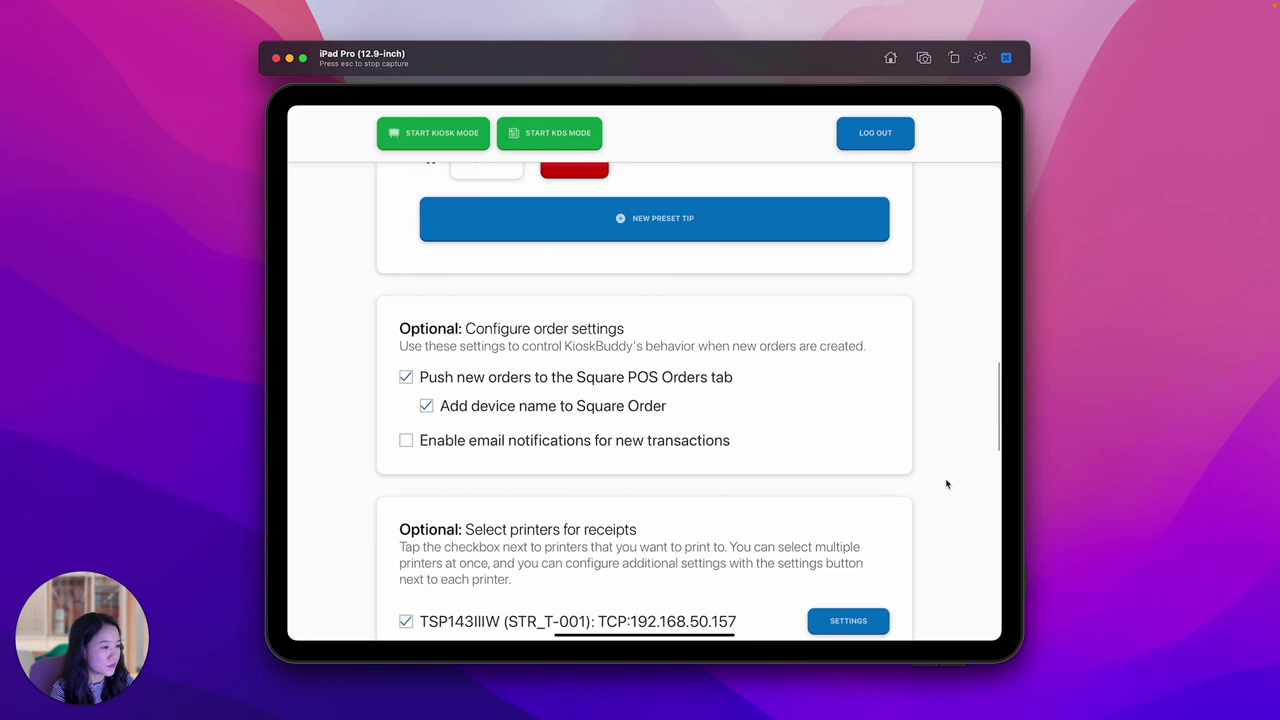
Step: Scroll through the kiosk's order settings, receipt printer selection and remaining settings
left_click_drag(946, 484, 948, 352)
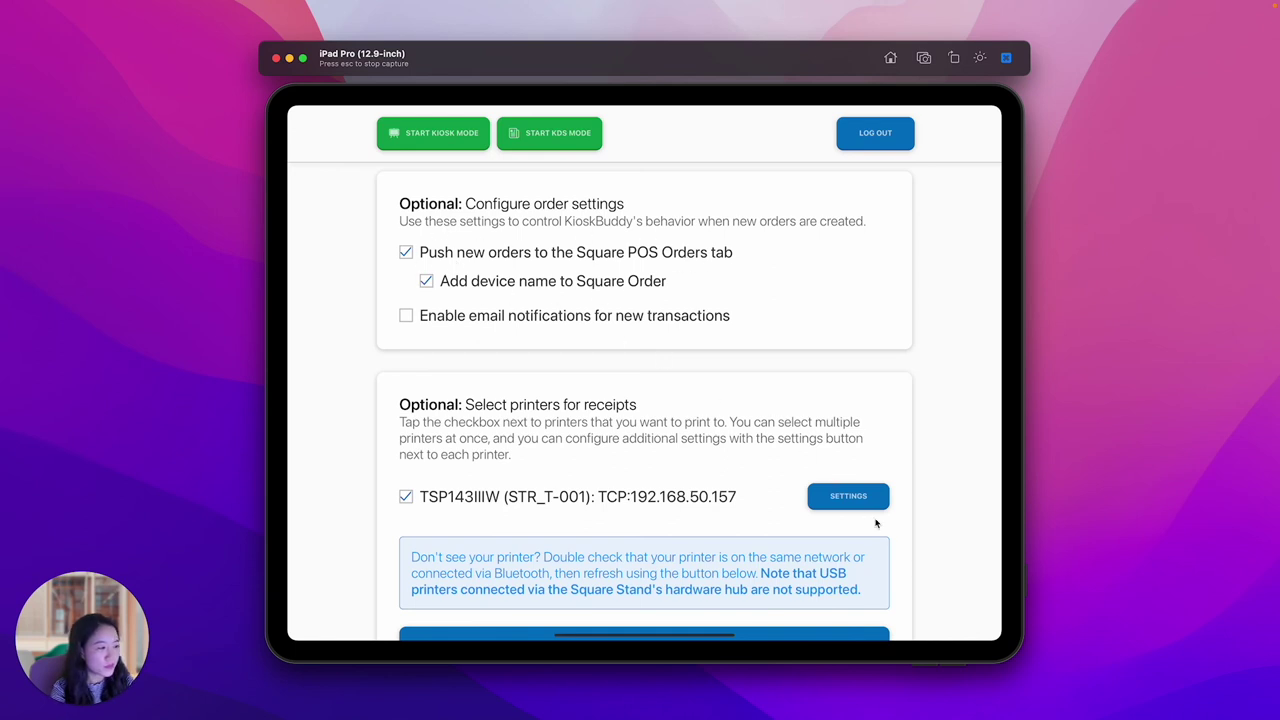
scroll(876, 523, "down", 5)
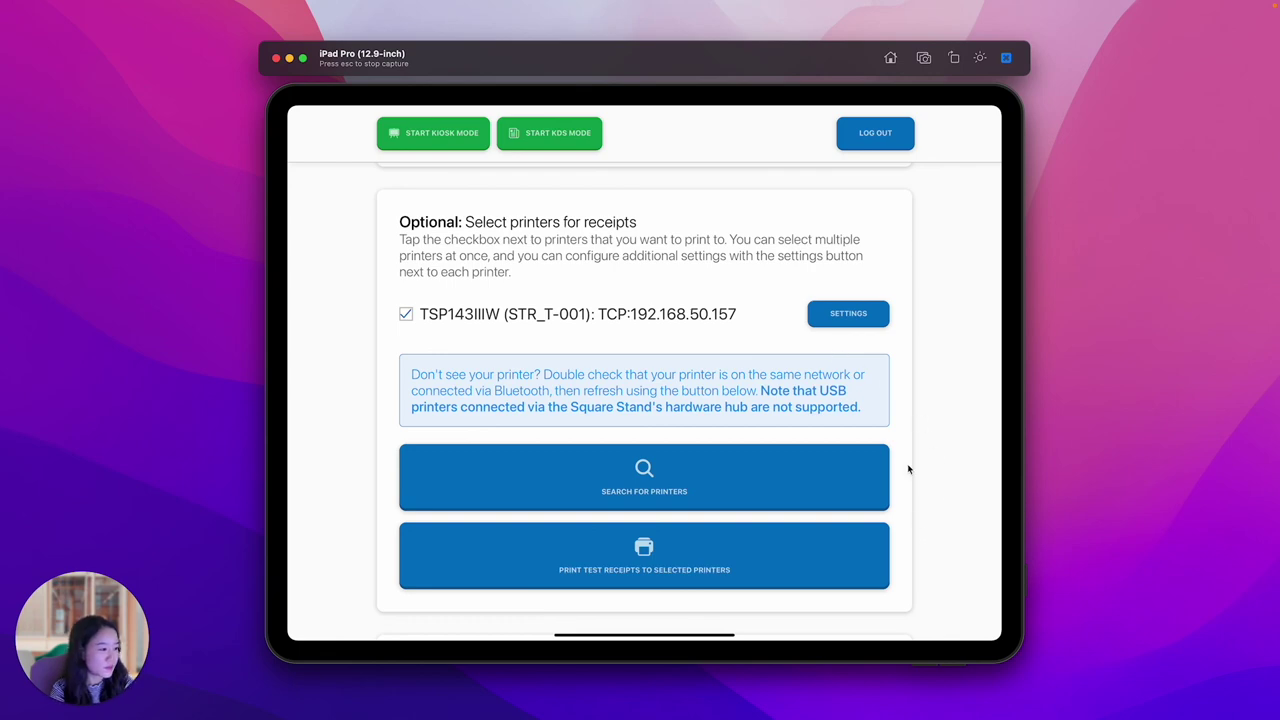
scroll(909, 466, "down", 5)
scroll(948, 318, "down", 3)
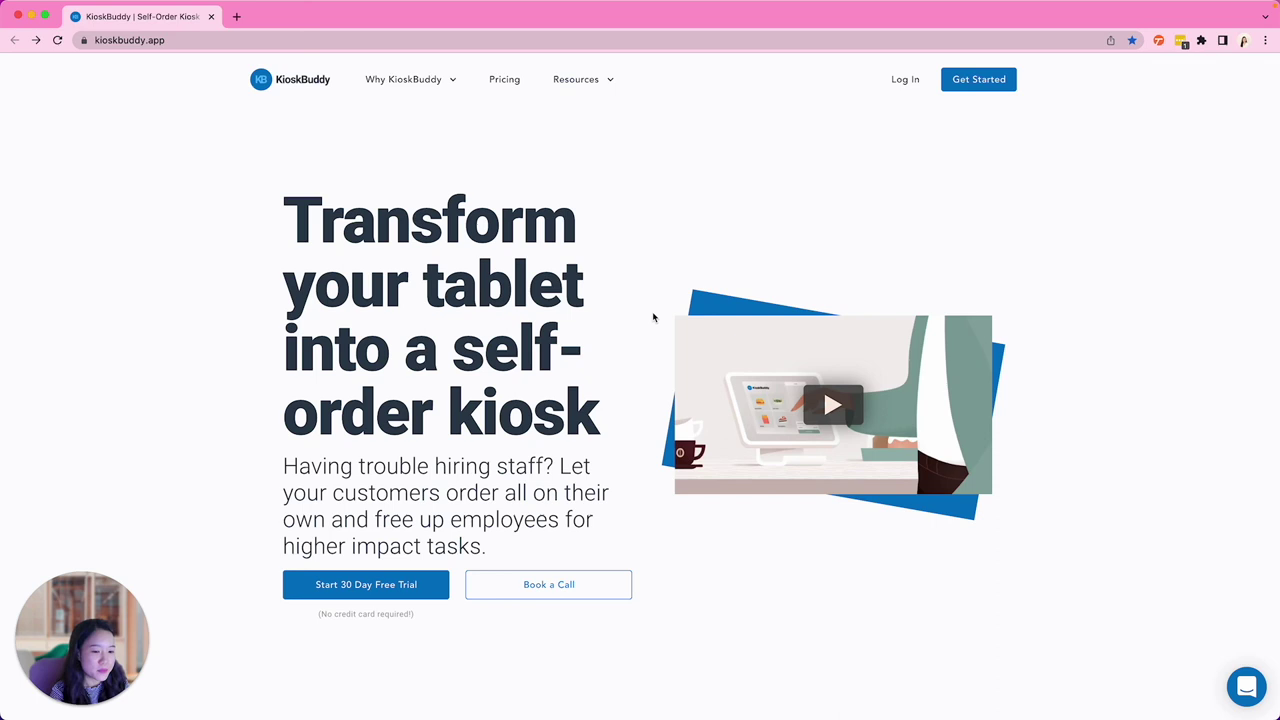
Step: Start the 30-day free trial, loading the signup page at dashboard.kioskbuddy.app/signup
left_click(388, 590)
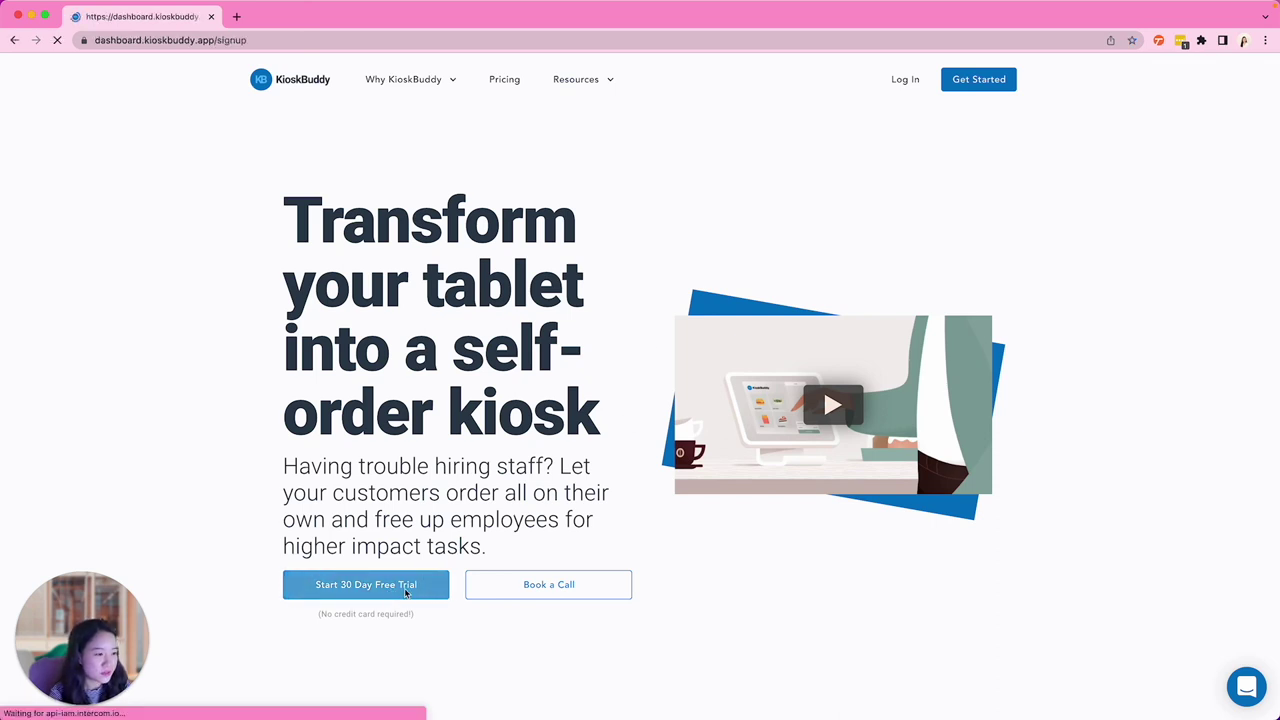